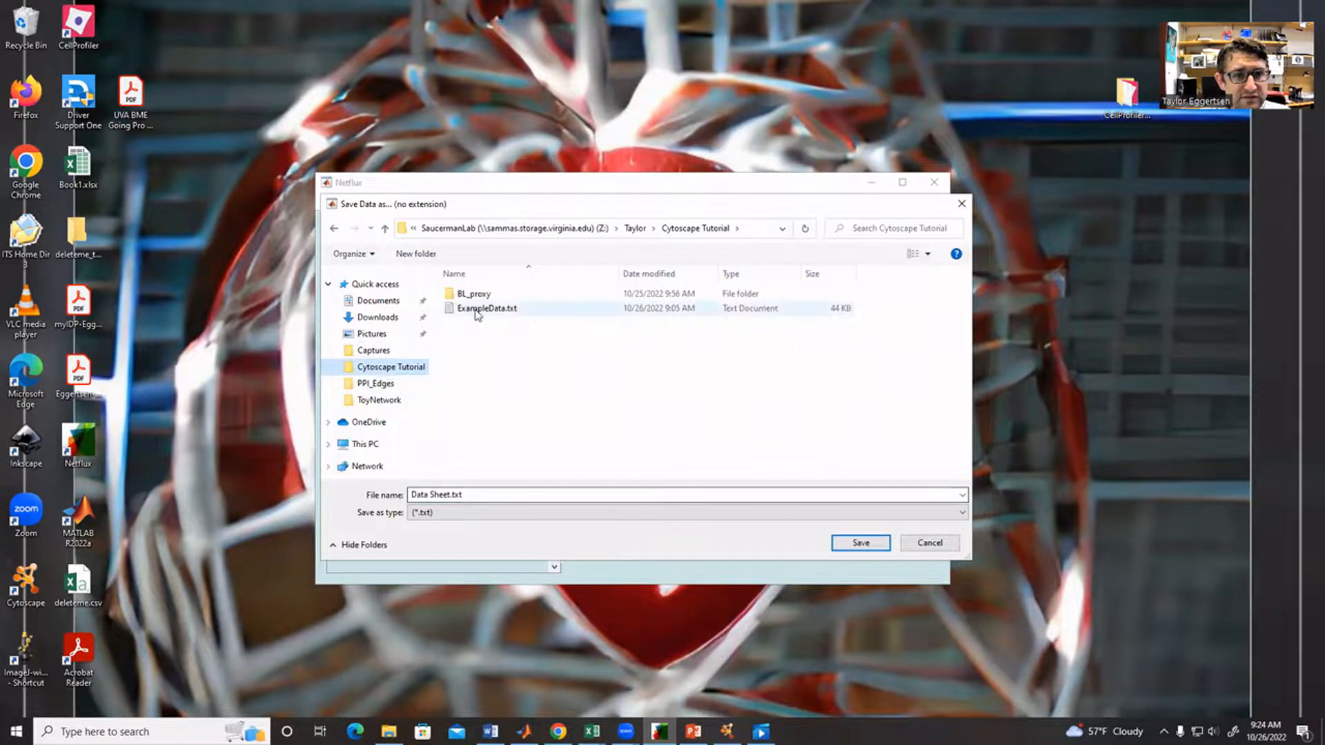
{"action": "triple_click", "coordinate": [479, 494]}
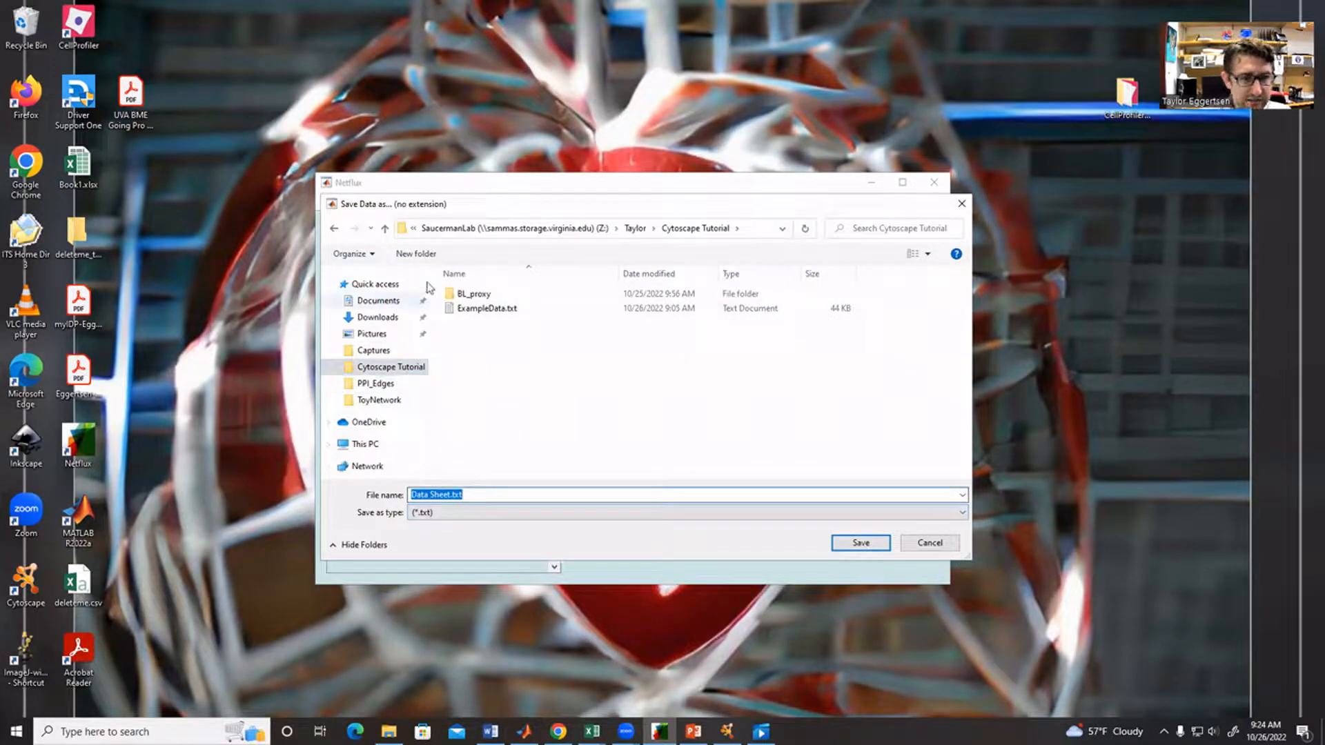
{"action": "left_click", "coordinate": [488, 308]}
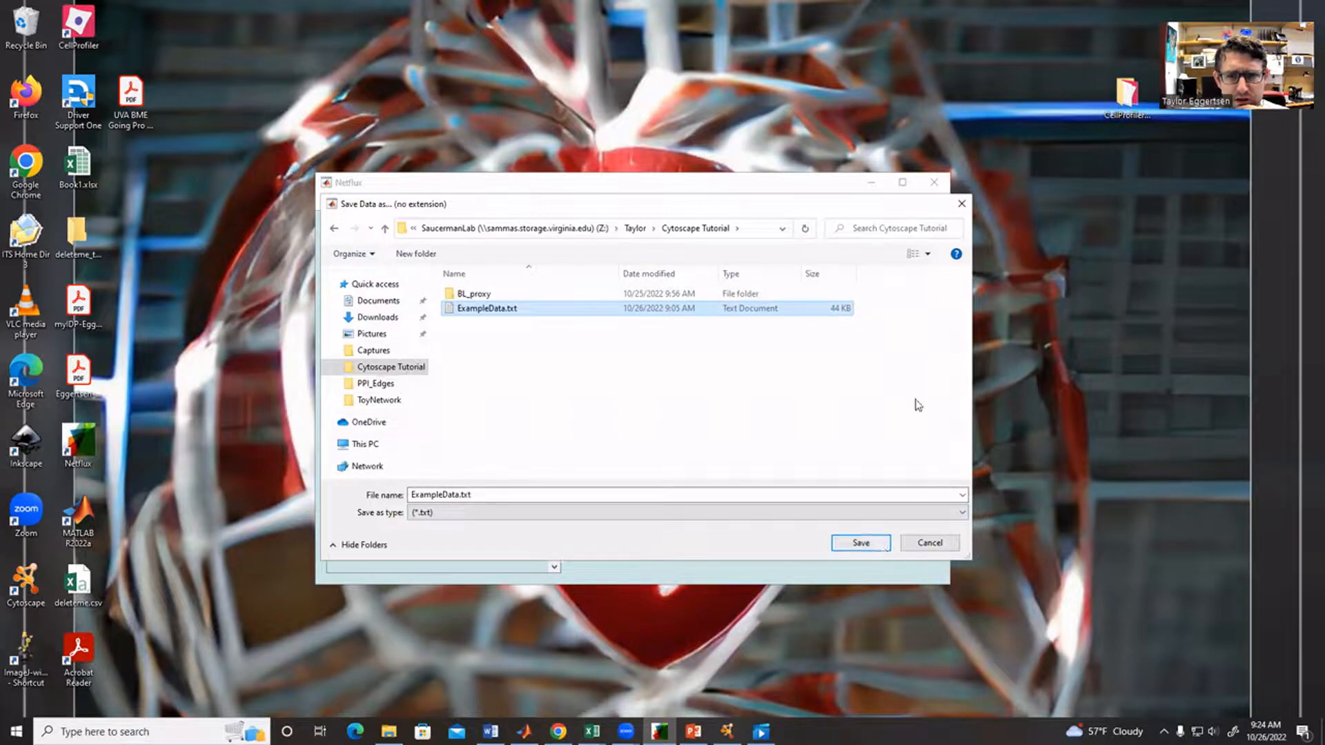
{"action": "left_click", "coordinate": [961, 204]}
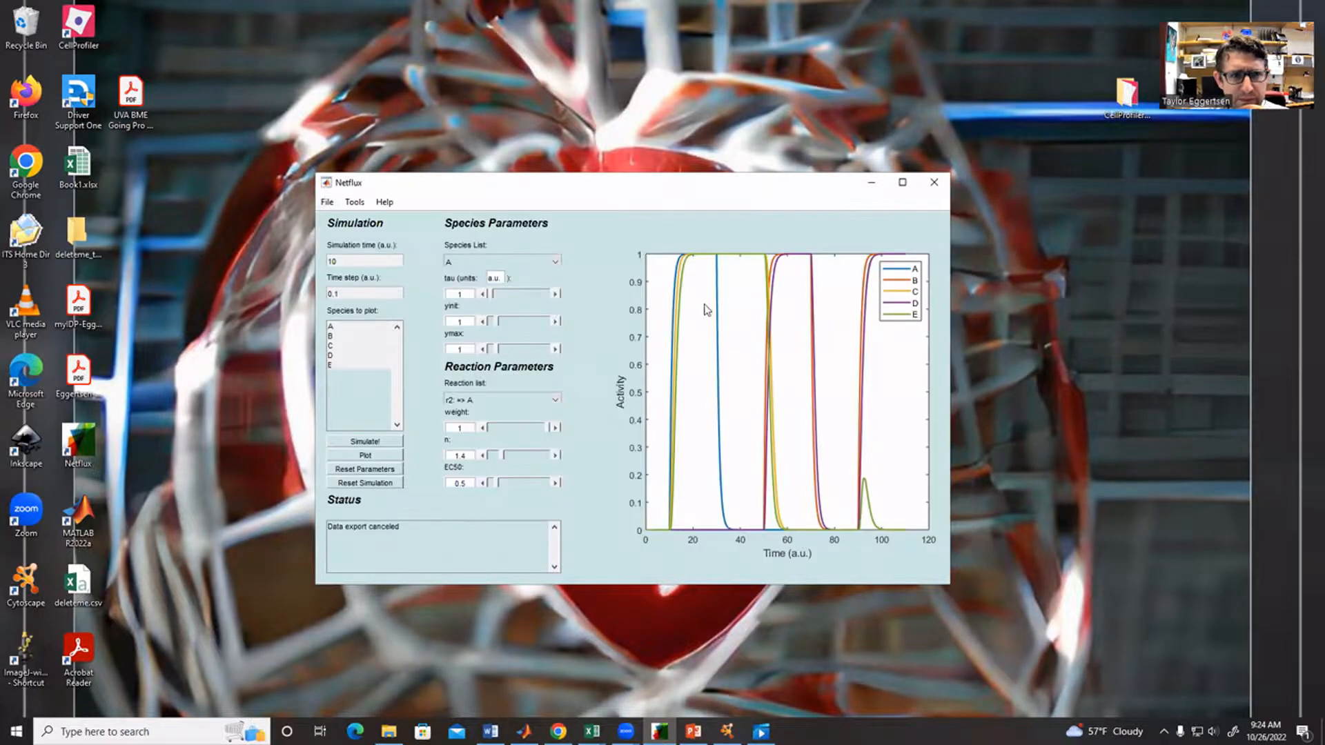
- Export the model for Cytoscape in XGMML format to ExampleNetwork.xgmml in the Cytoscape Tutorial folder, without a reference file
{"action": "left_click", "coordinate": [328, 203]}
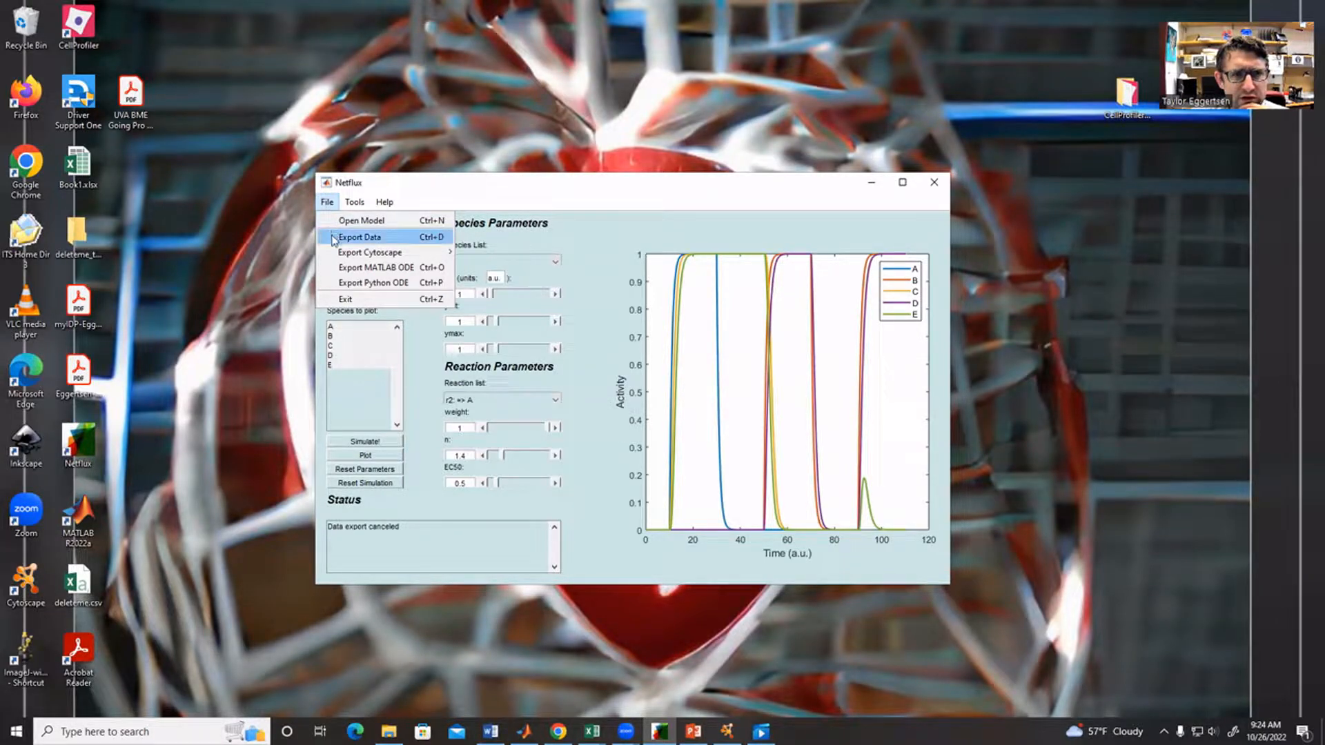
{"action": "mouse_move", "coordinate": [334, 251]}
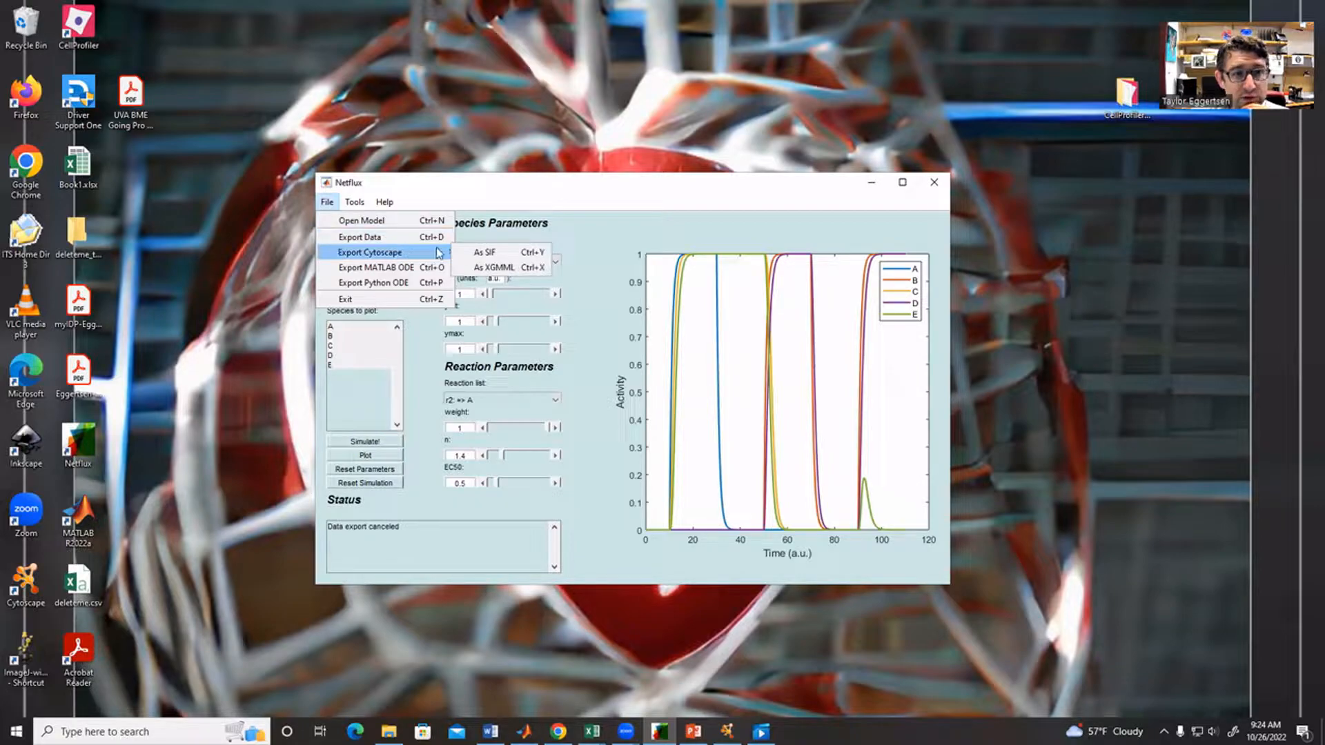
{"action": "left_click", "coordinate": [511, 272]}
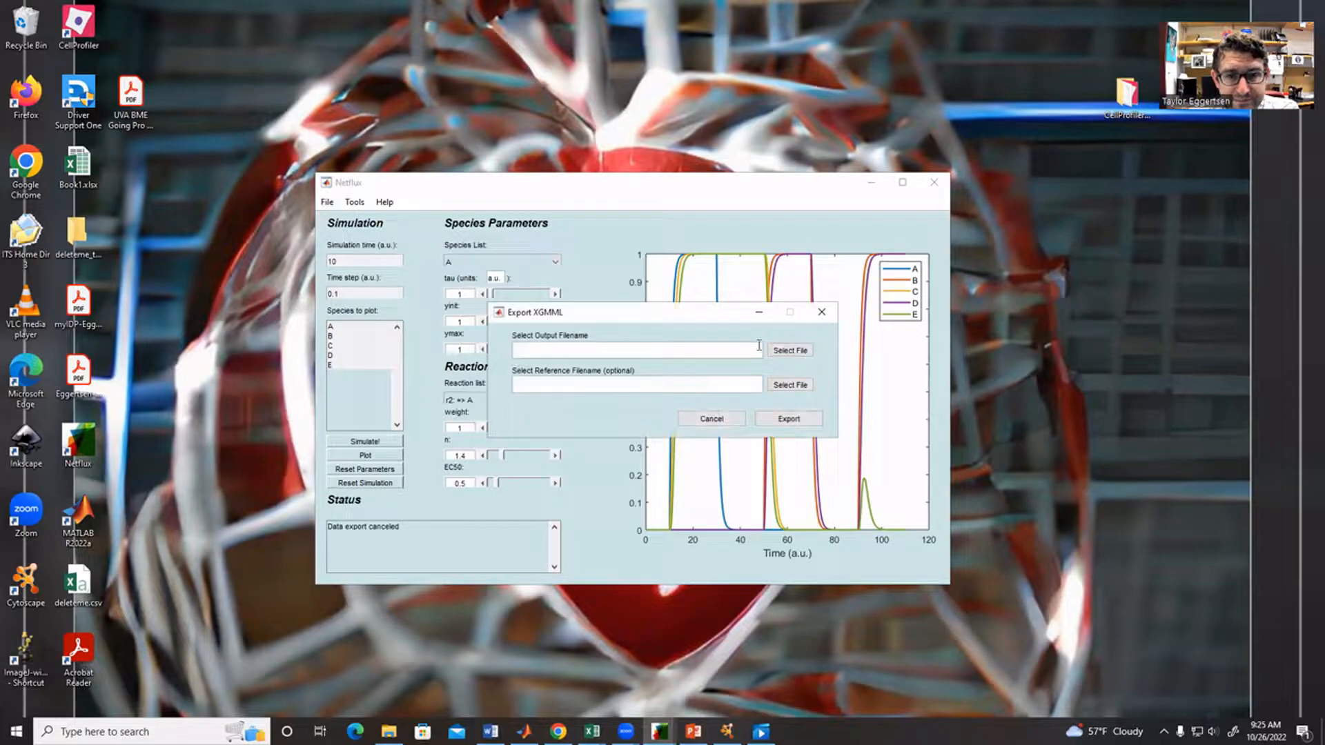
{"action": "left_click", "coordinate": [781, 356]}
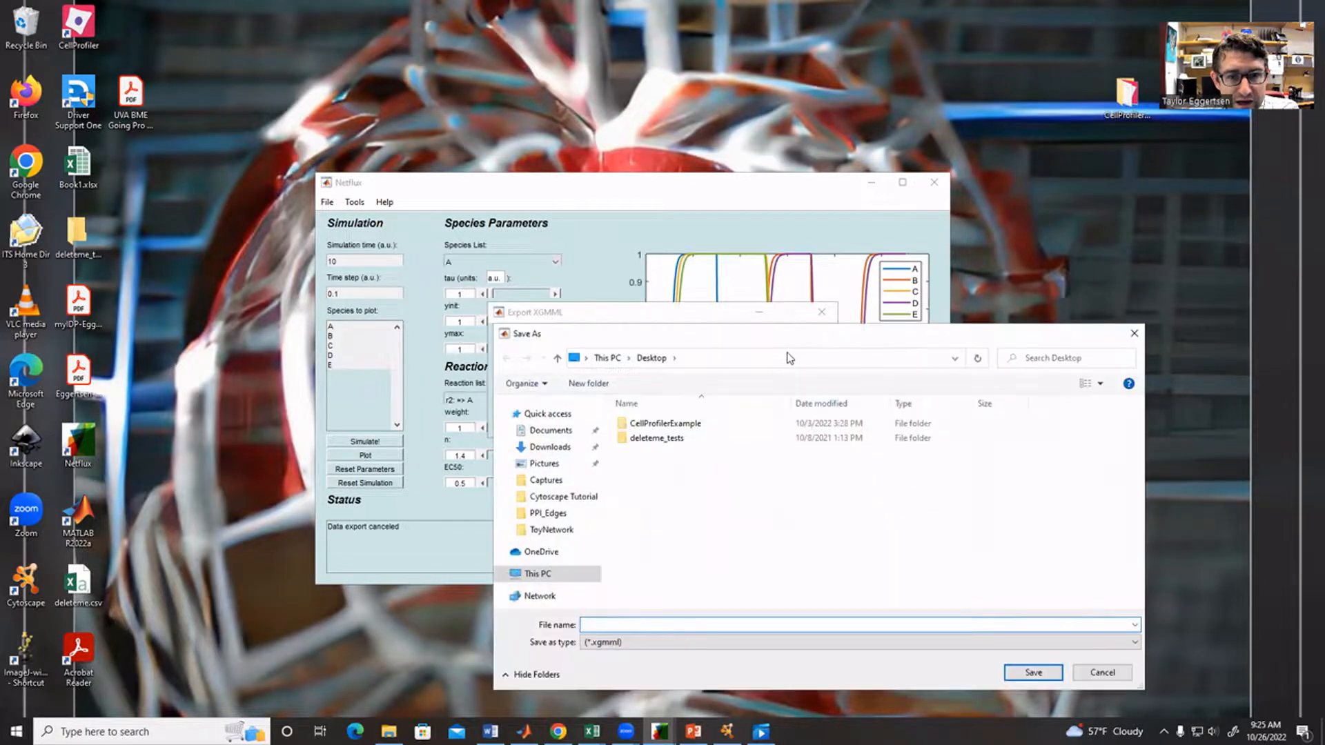
{"action": "left_click", "coordinate": [563, 496]}
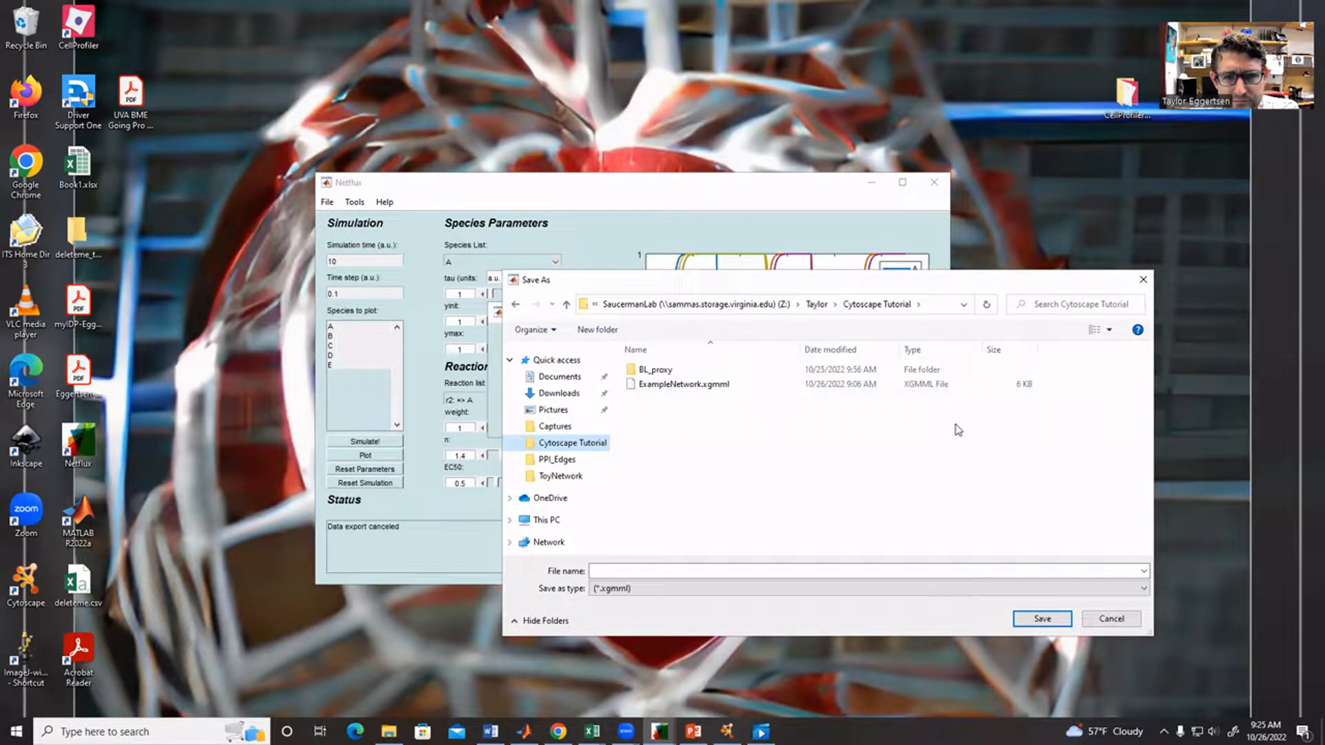
{"action": "left_click", "coordinate": [1152, 282]}
{"action": "left_click", "coordinate": [790, 350]}
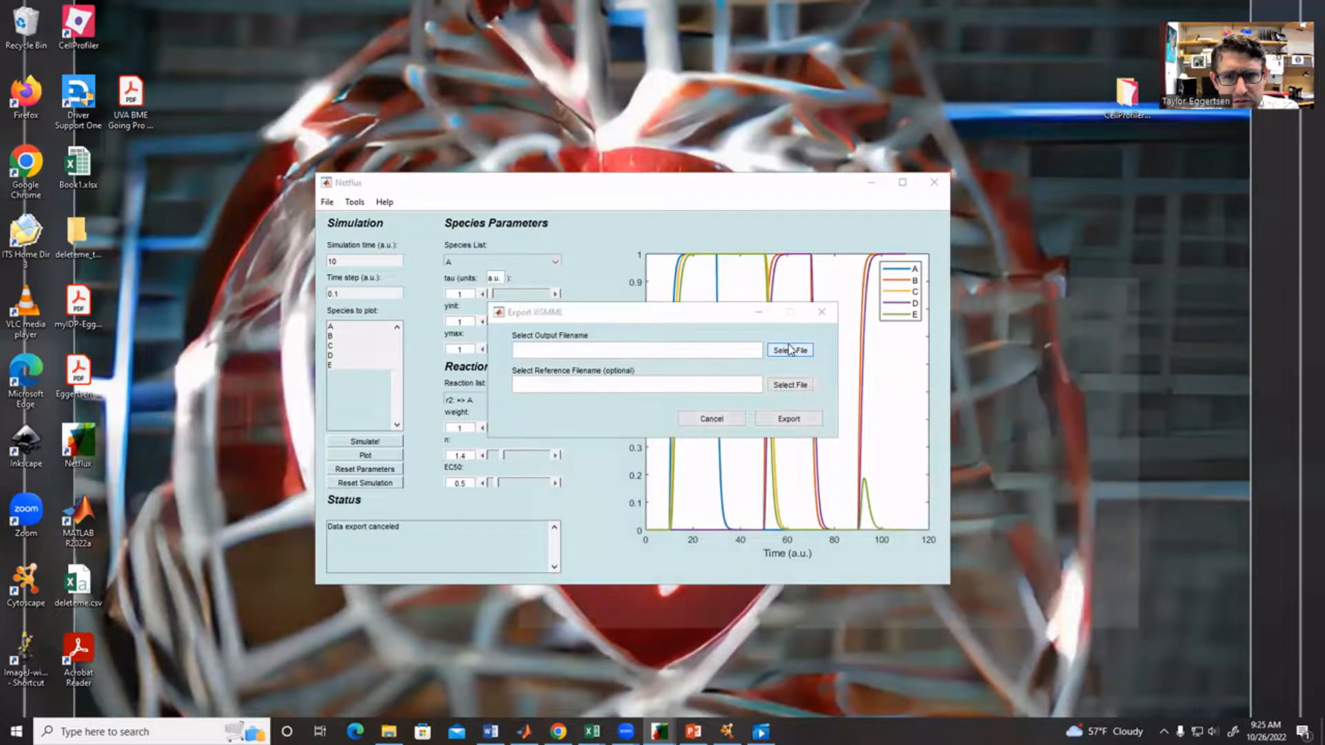
{"action": "left_click", "coordinate": [667, 384]}
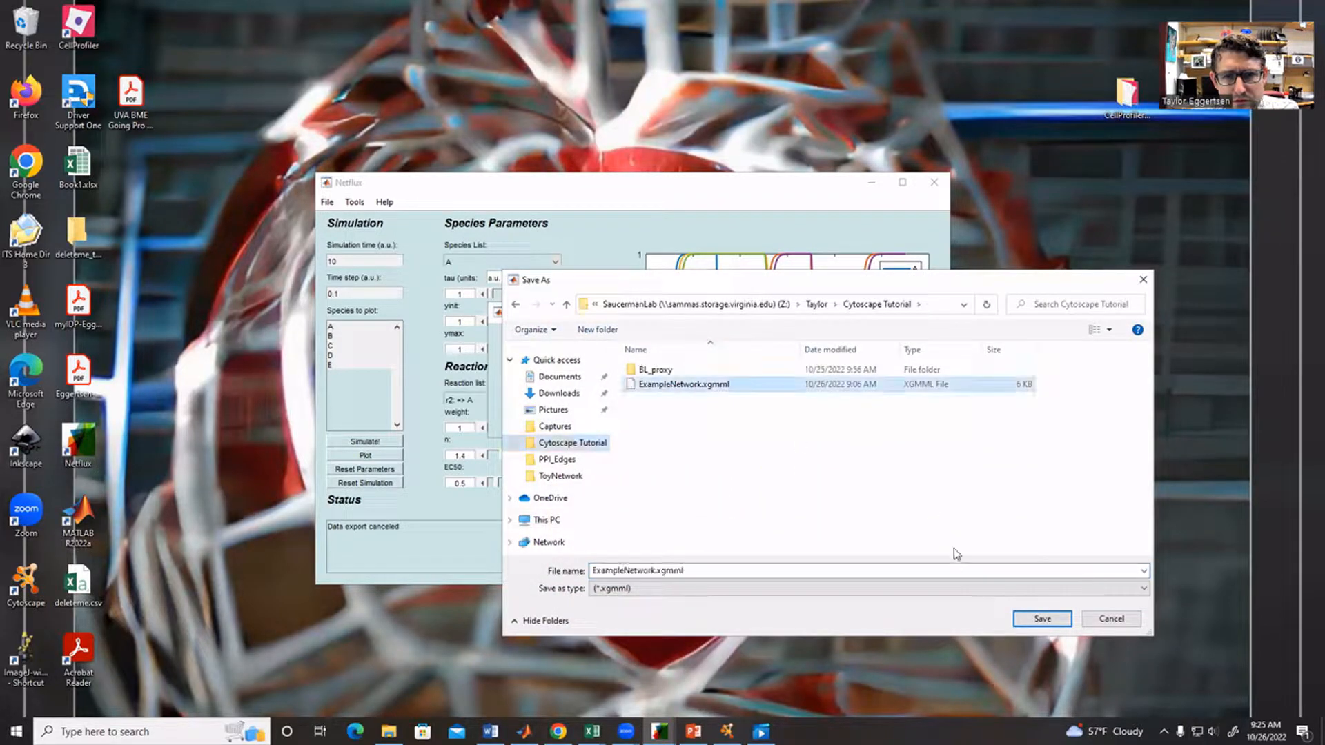
{"action": "left_click", "coordinate": [1042, 619]}
{"action": "left_click", "coordinate": [696, 365]}
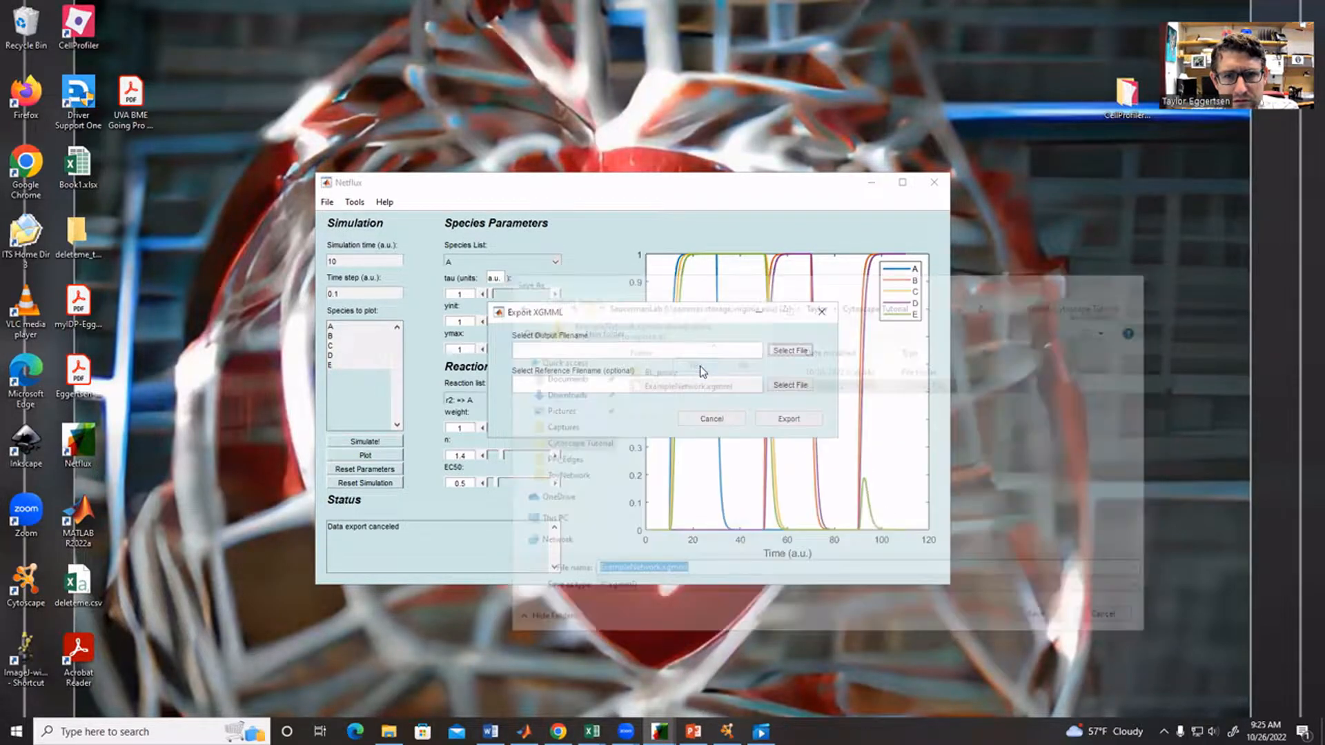
{"action": "left_click", "coordinate": [789, 420]}
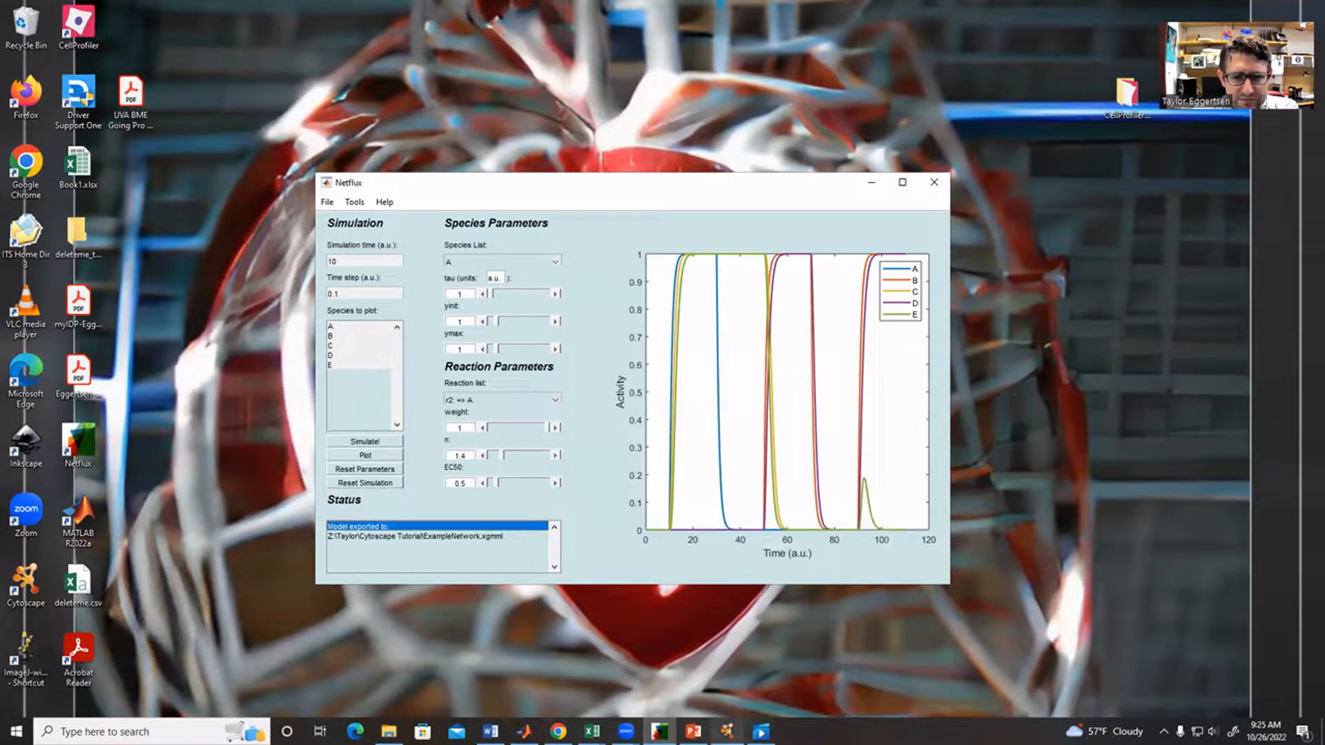
- Switch to the open Cytoscape session
{"action": "mouse_move", "coordinate": [727, 731]}
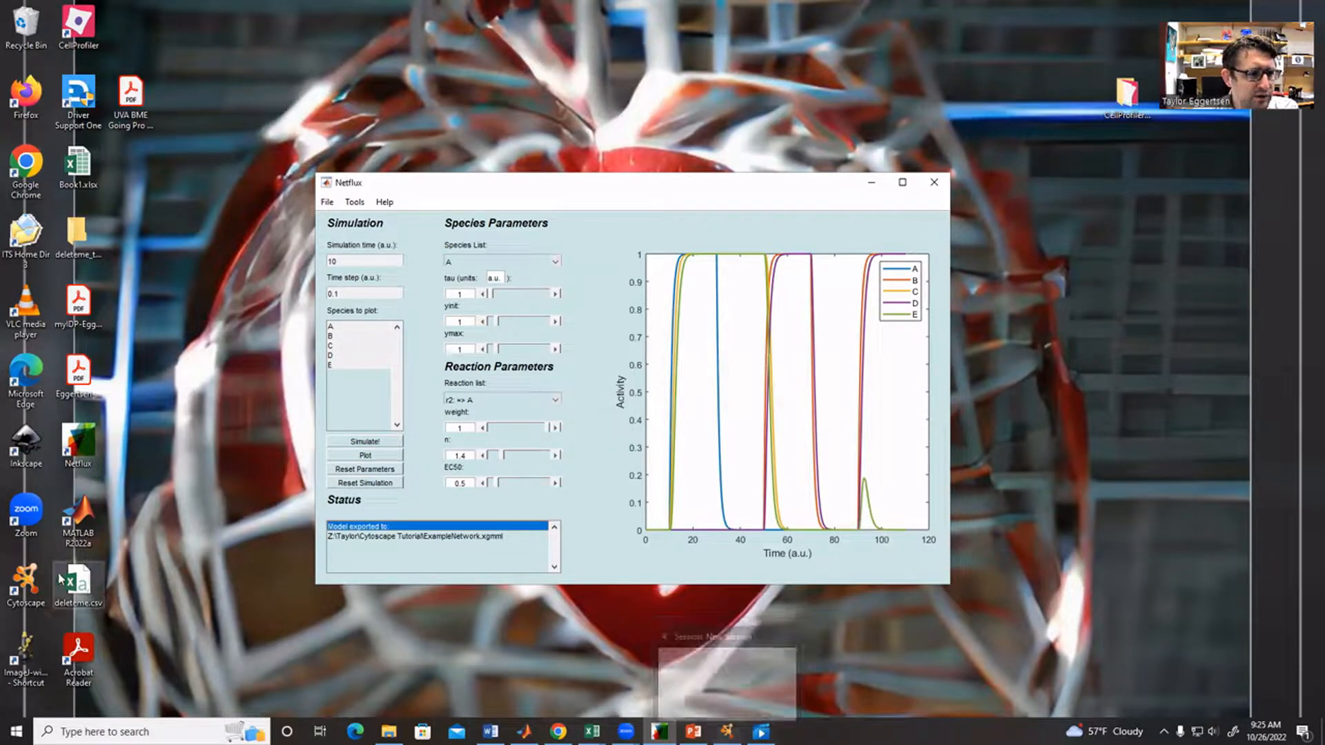
{"action": "left_click", "coordinate": [727, 732]}
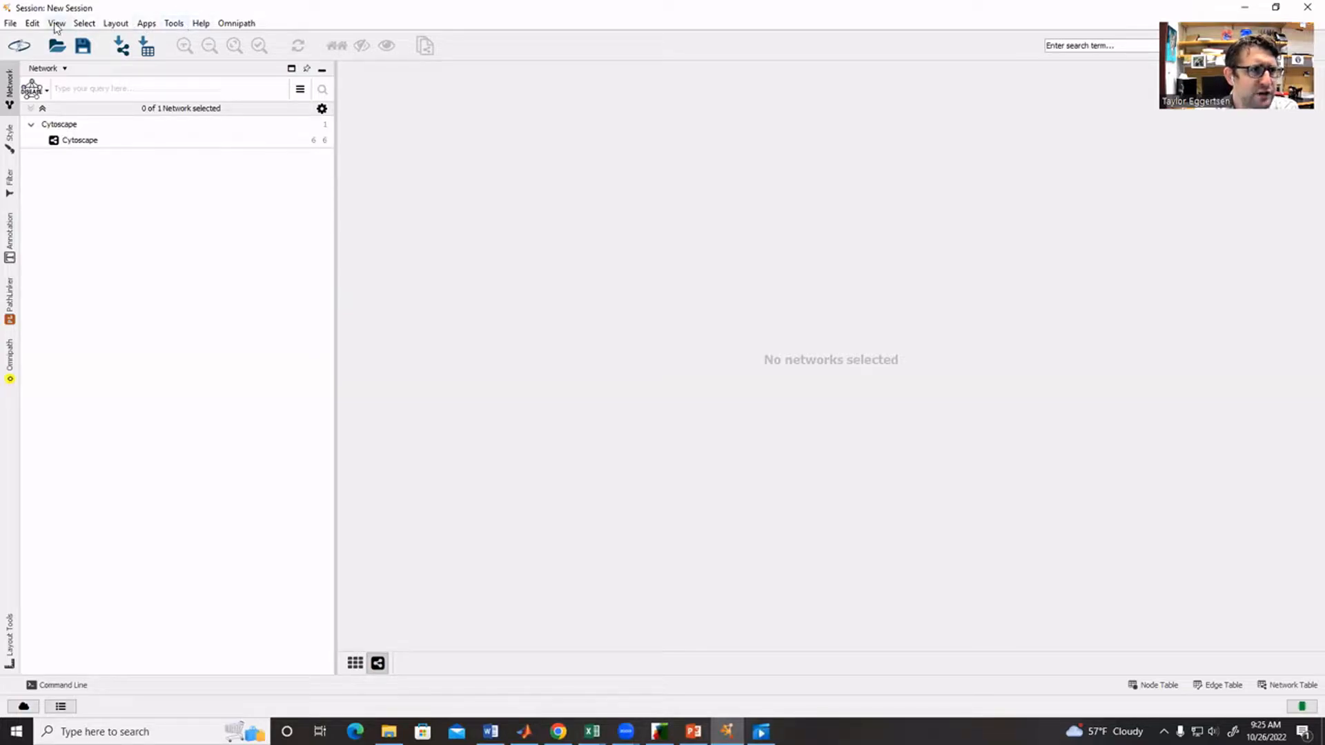
{"action": "left_click", "coordinate": [10, 23]}
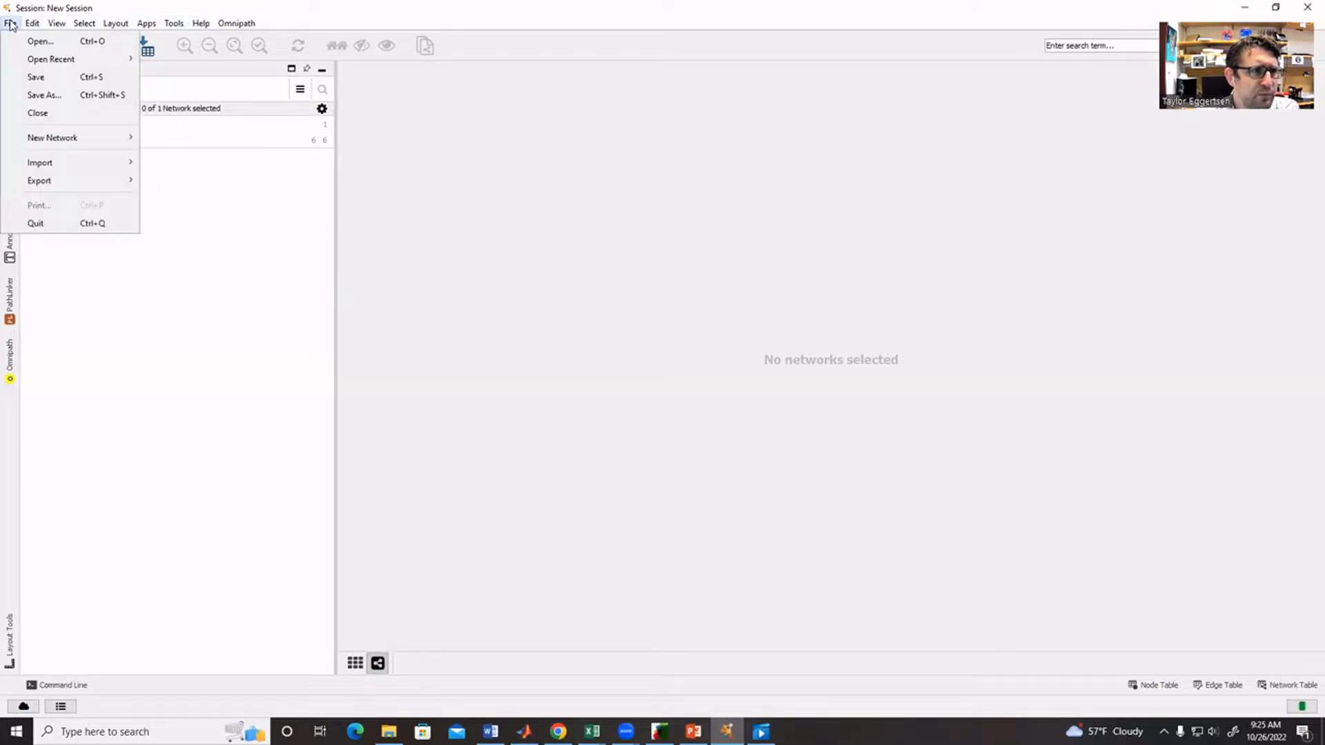
{"action": "mouse_move", "coordinate": [55, 163]}
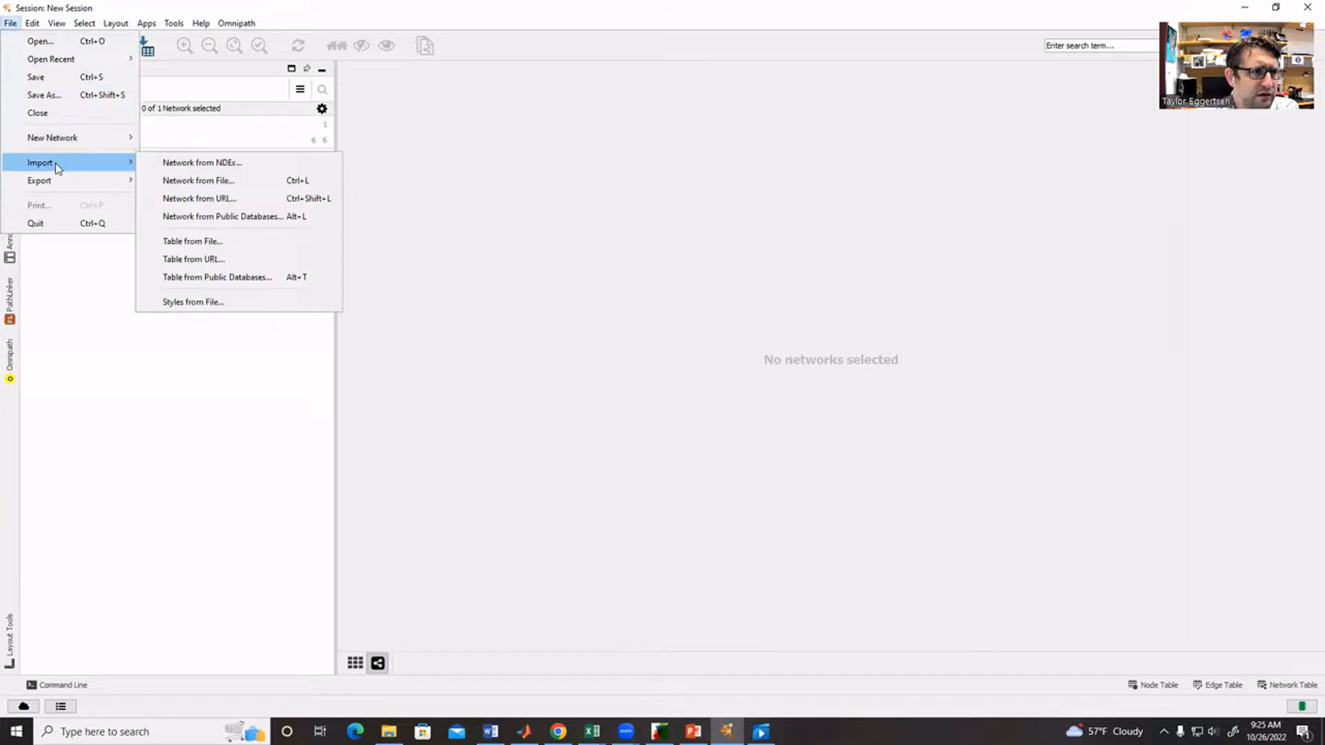
{"action": "left_click", "coordinate": [202, 184]}
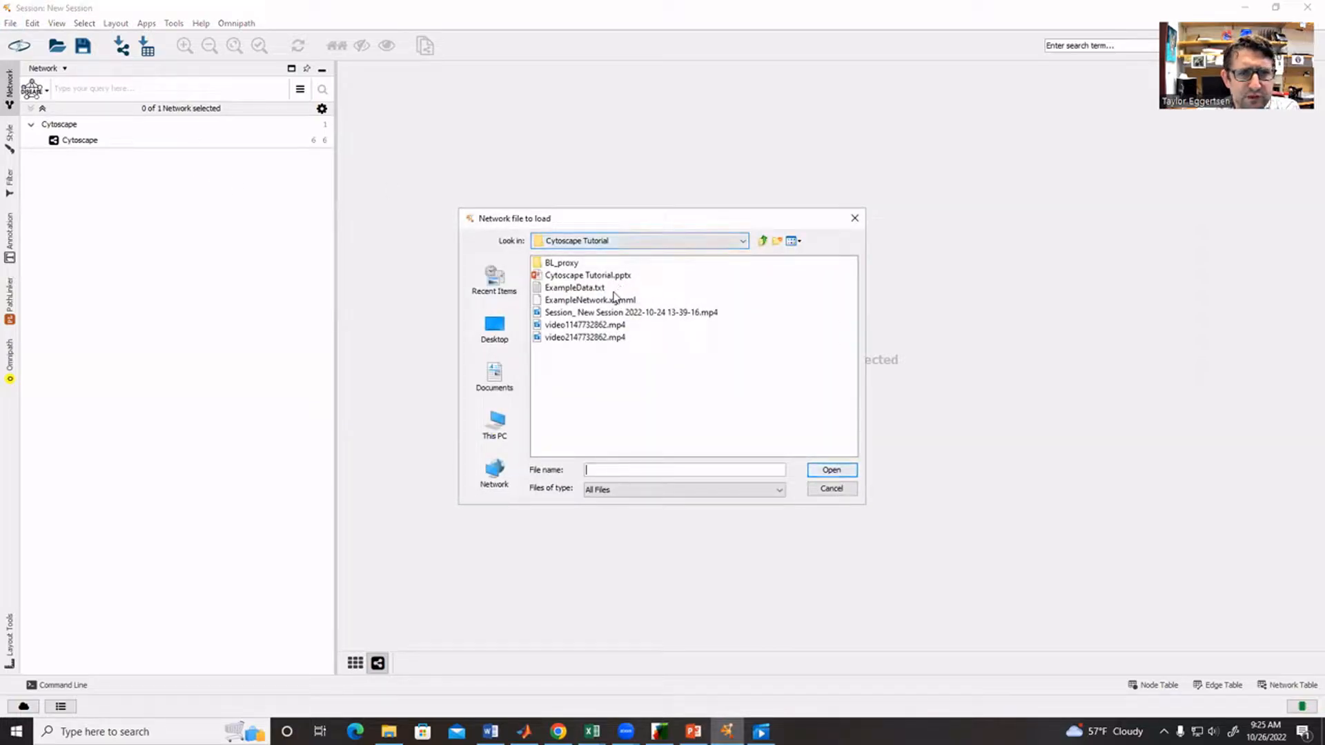
{"action": "left_click", "coordinate": [575, 301]}
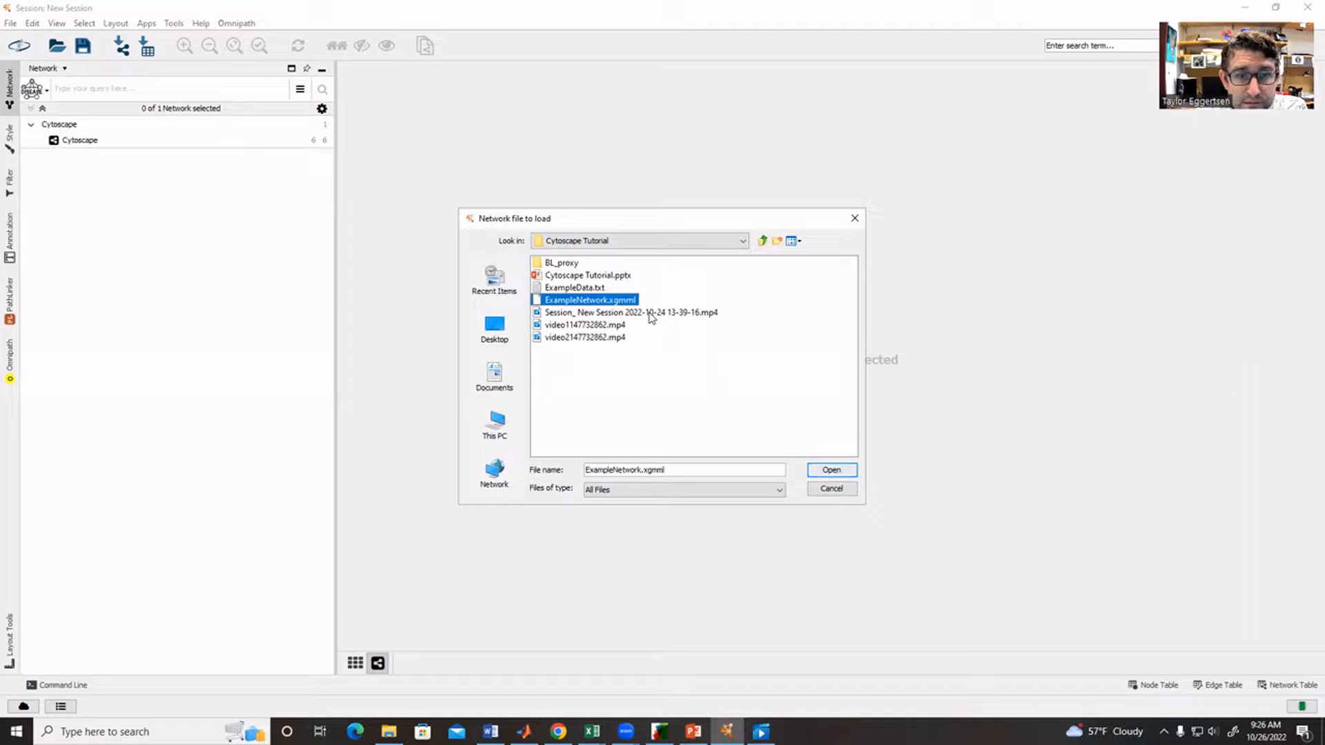
{"action": "left_click", "coordinate": [856, 218]}
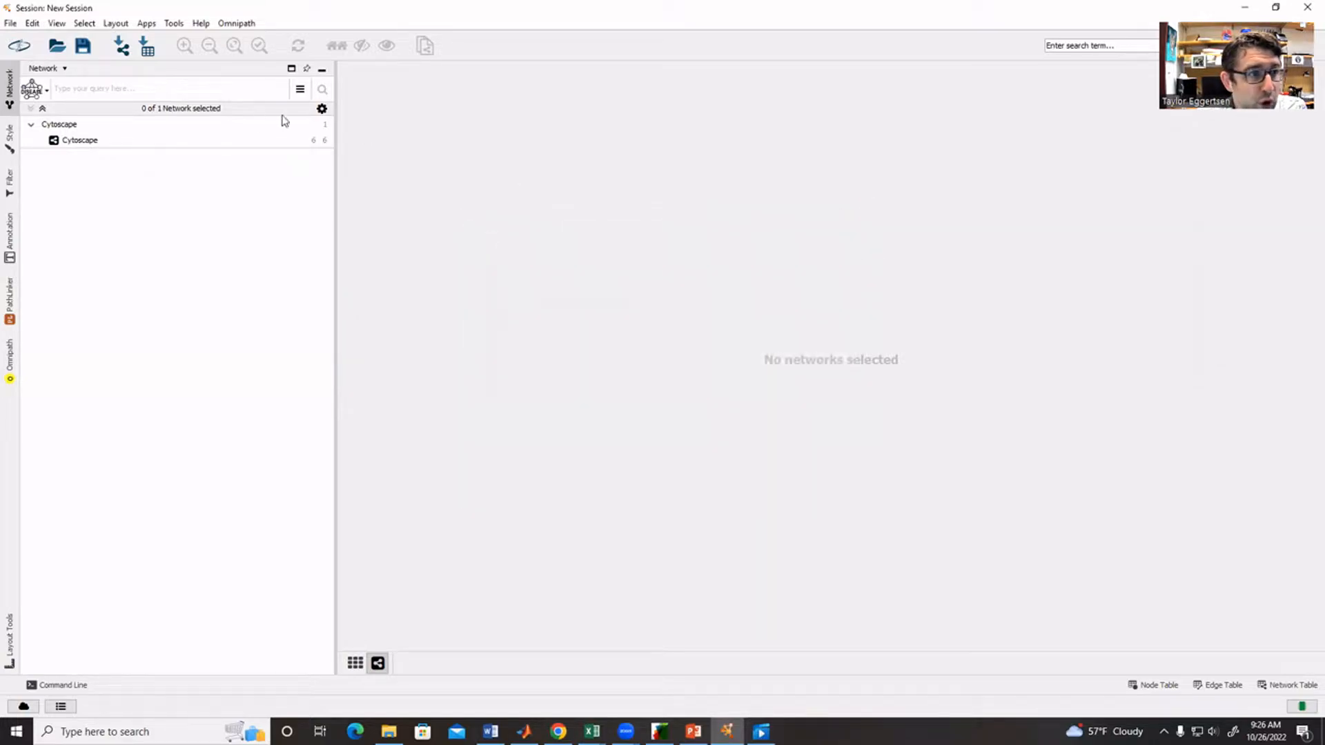
- Show the Cytoscape network from the network list and arrange its overlapping nodes with the yFiles Hierarchic Layout
{"action": "left_click", "coordinate": [98, 141]}
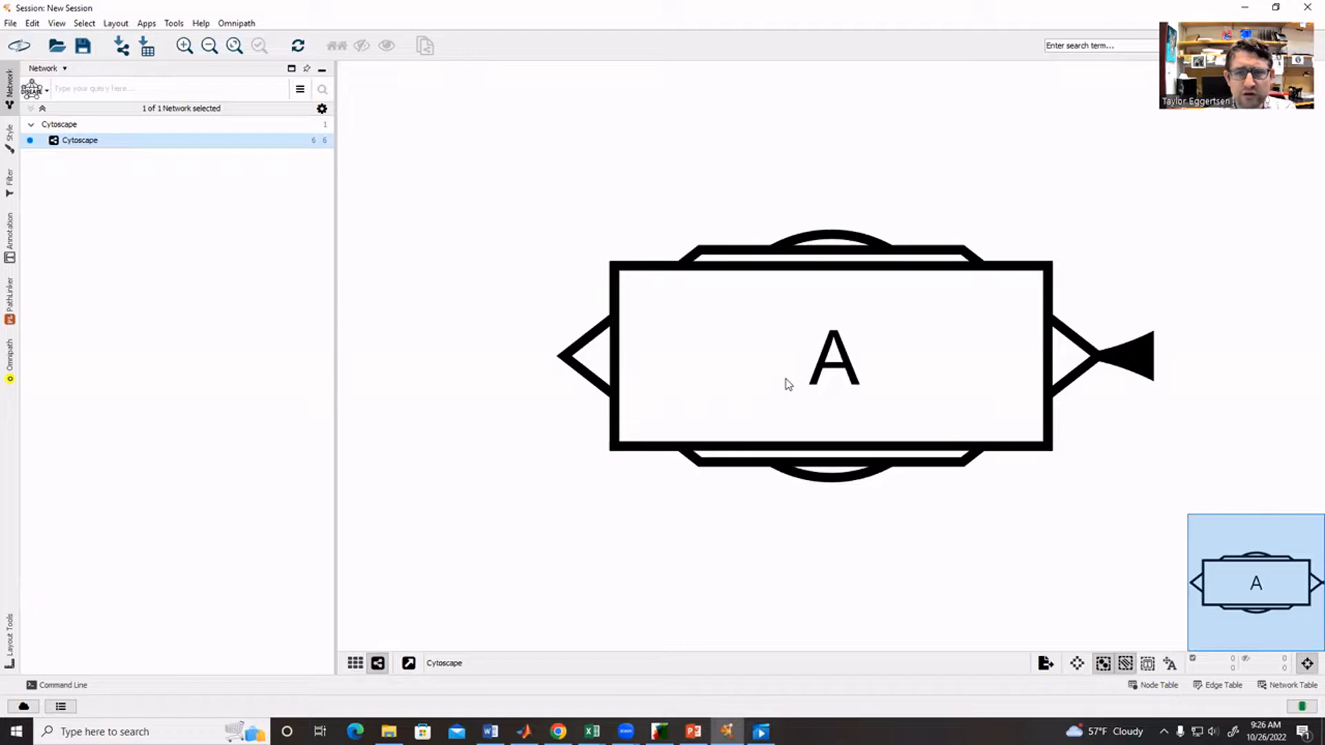
{"action": "mouse_move", "coordinate": [730, 316]}
{"action": "left_mouse_down"}
{"action": "mouse_move", "coordinate": [748, 350]}
{"action": "mouse_move", "coordinate": [737, 320]}
{"action": "left_mouse_up"}
{"action": "left_click", "coordinate": [527, 246]}
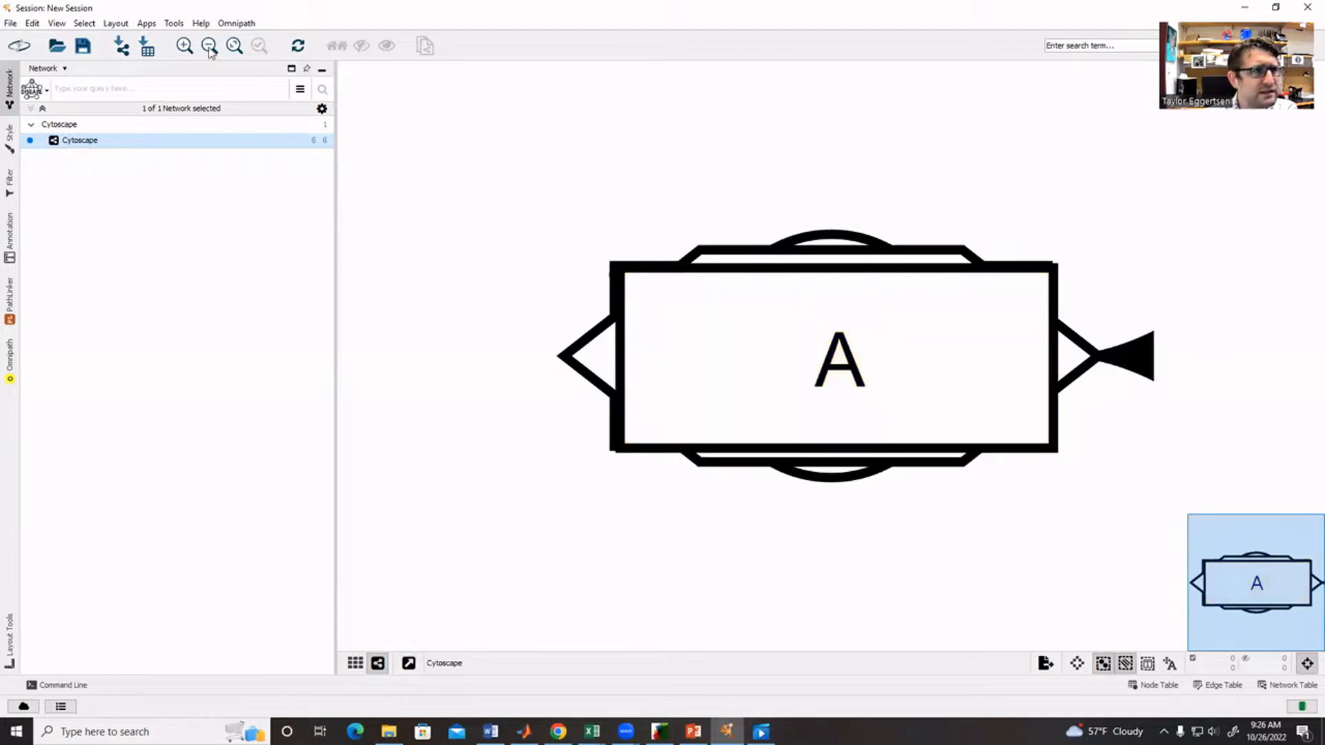
{"action": "left_click", "coordinate": [117, 24]}
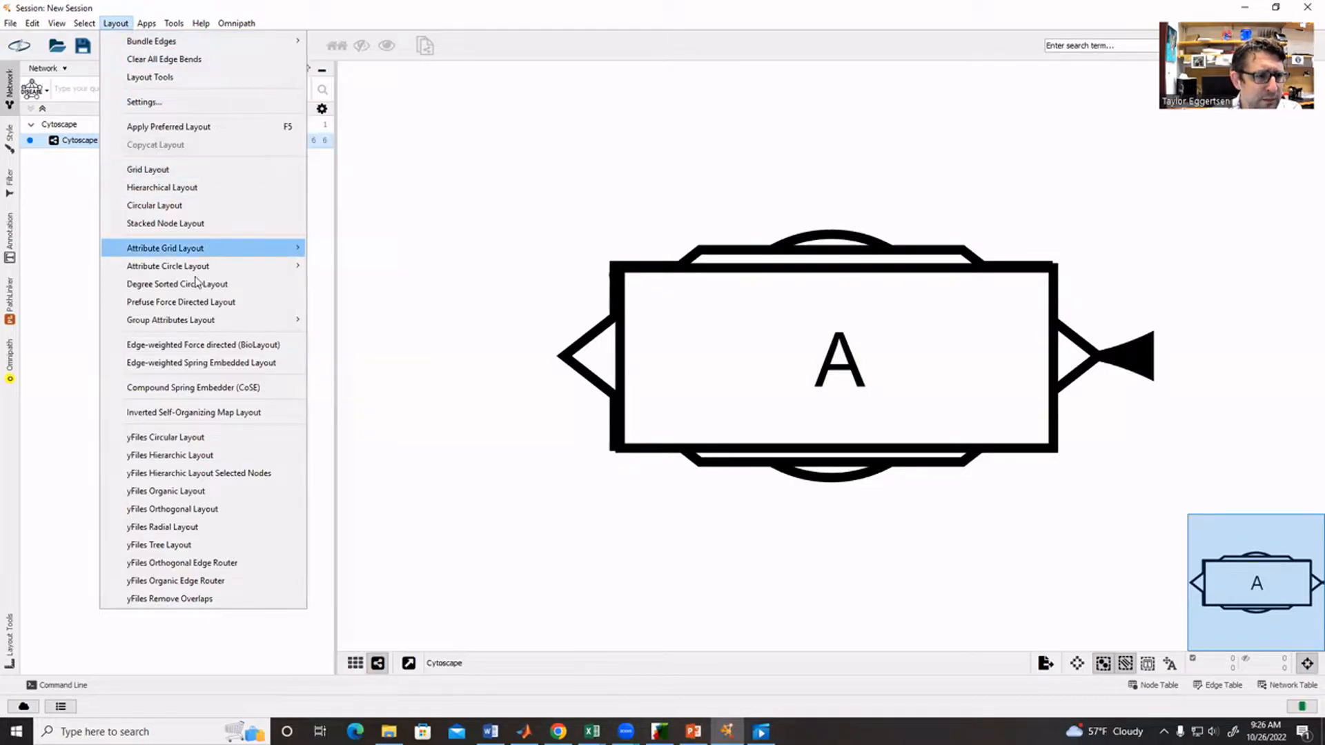
{"action": "left_click", "coordinate": [202, 456]}
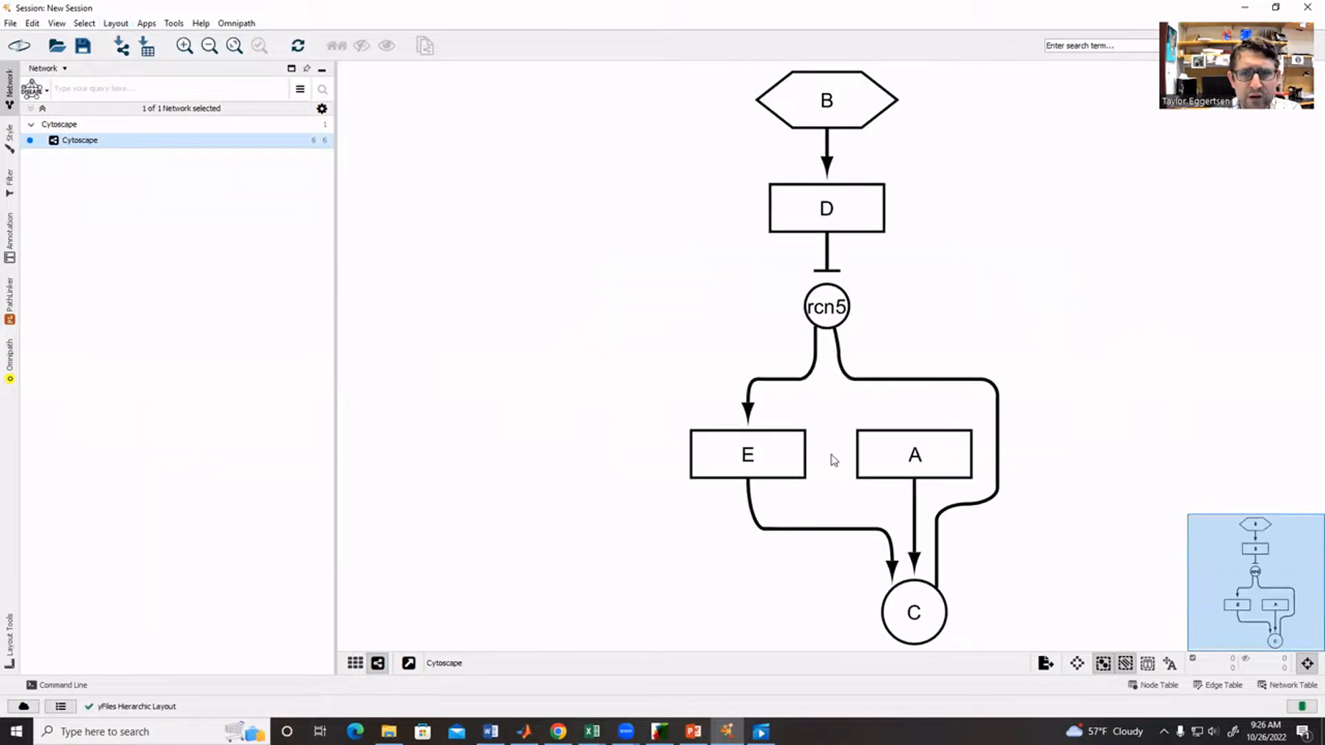
- Rearrange the nodes: A beside B, C below A, rcn5 between and below C and D, and E beneath rcn5
{"action": "left_click_drag", "start_coordinate": [931, 460], "coordinate": [685, 97]}
{"action": "left_click_drag", "start_coordinate": [919, 610], "coordinate": [675, 215]}
{"action": "left_click_drag", "start_coordinate": [832, 320], "coordinate": [737, 333]}
{"action": "left_click", "coordinate": [757, 441]}
{"action": "left_click_drag", "start_coordinate": [757, 442], "coordinate": [761, 426]}
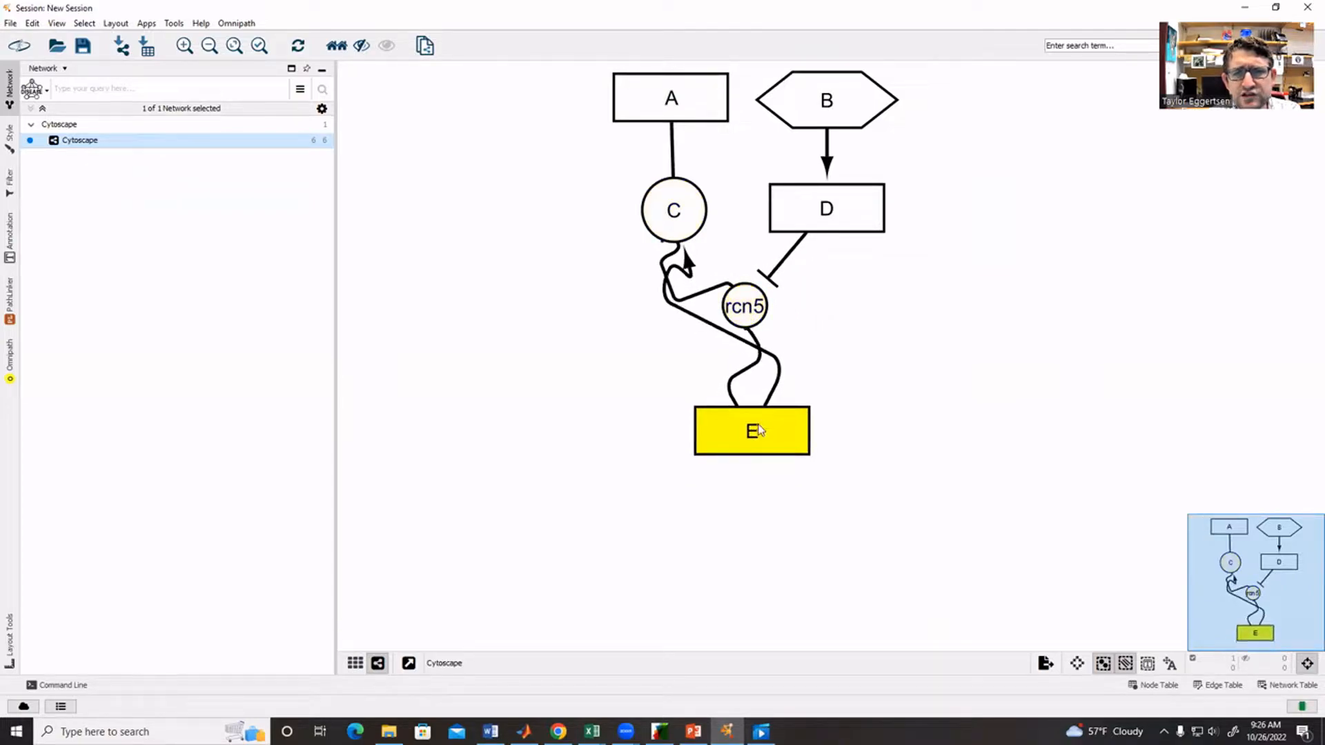
- Deselect node E and reroute the tangled edges with the yFiles Organic Edge Router
{"action": "left_click_drag", "start_coordinate": [914, 500], "coordinate": [973, 609]}
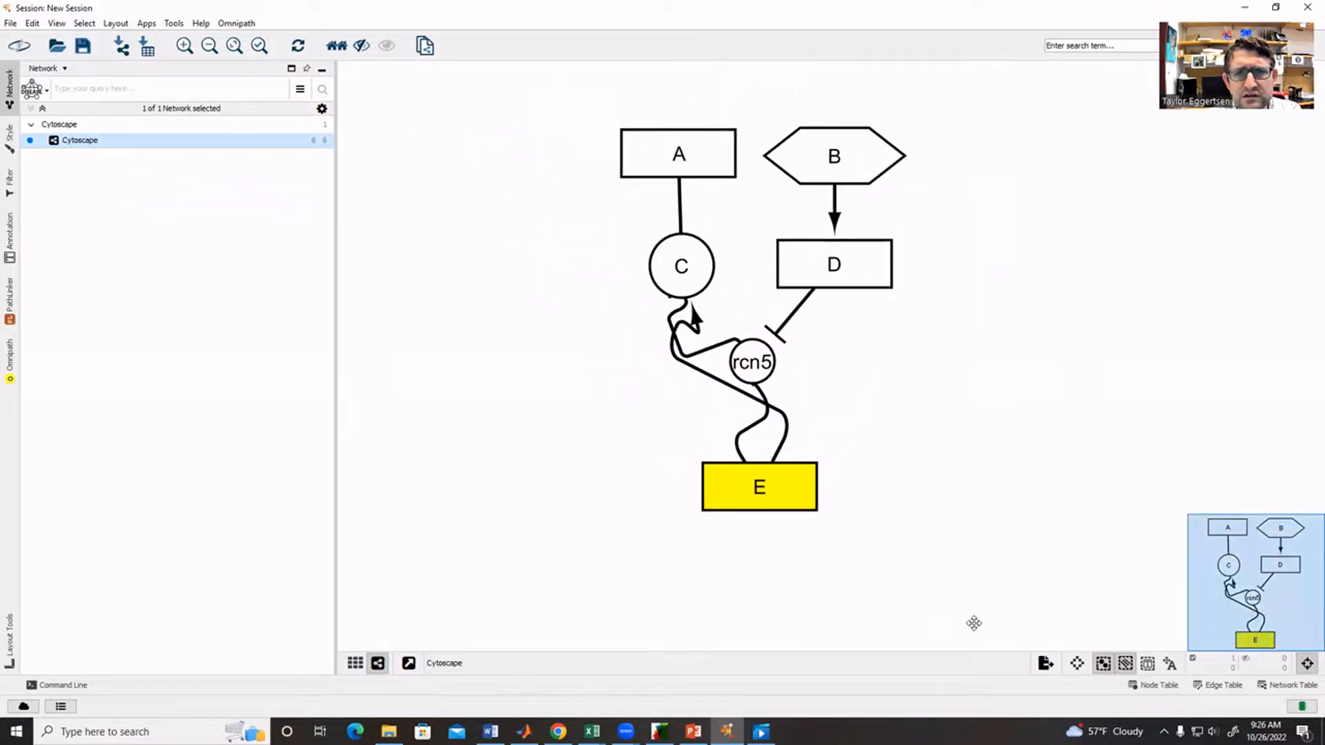
{"action": "left_click", "coordinate": [944, 459]}
{"action": "left_click", "coordinate": [116, 23]}
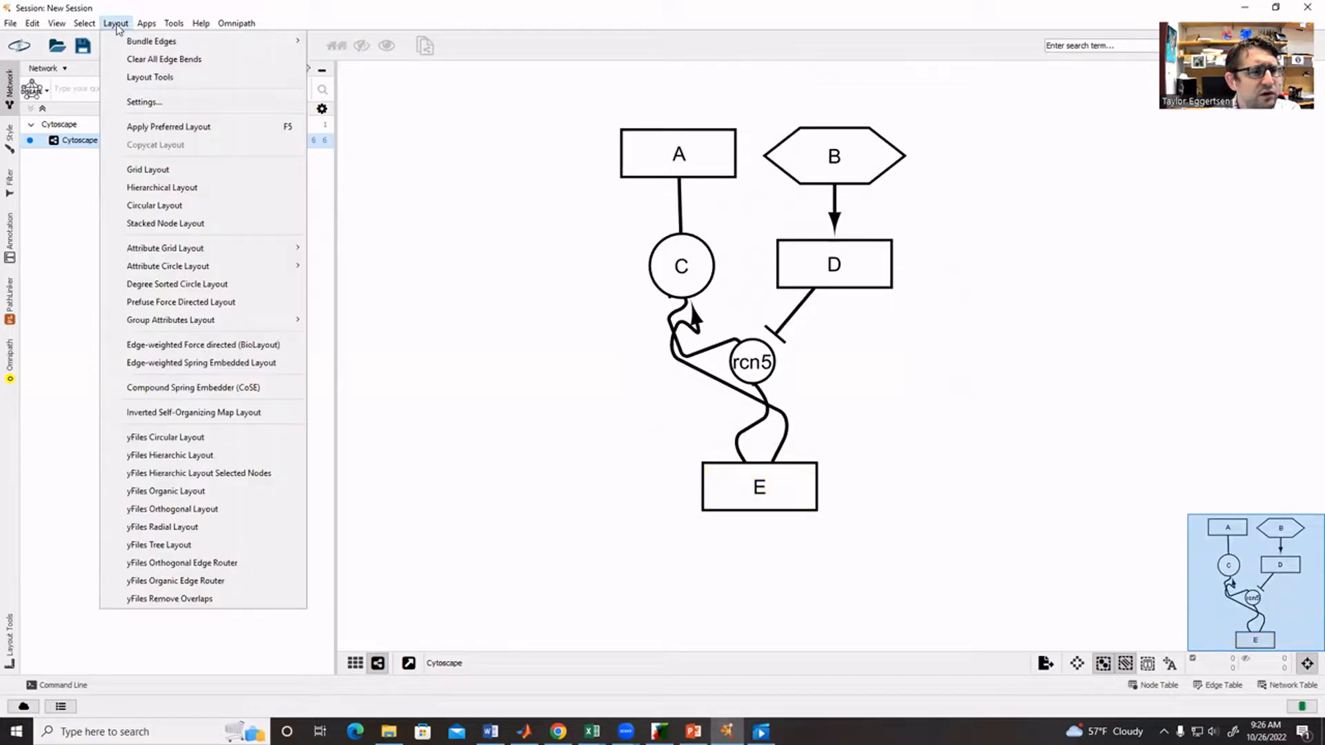
{"action": "left_click", "coordinate": [184, 583]}
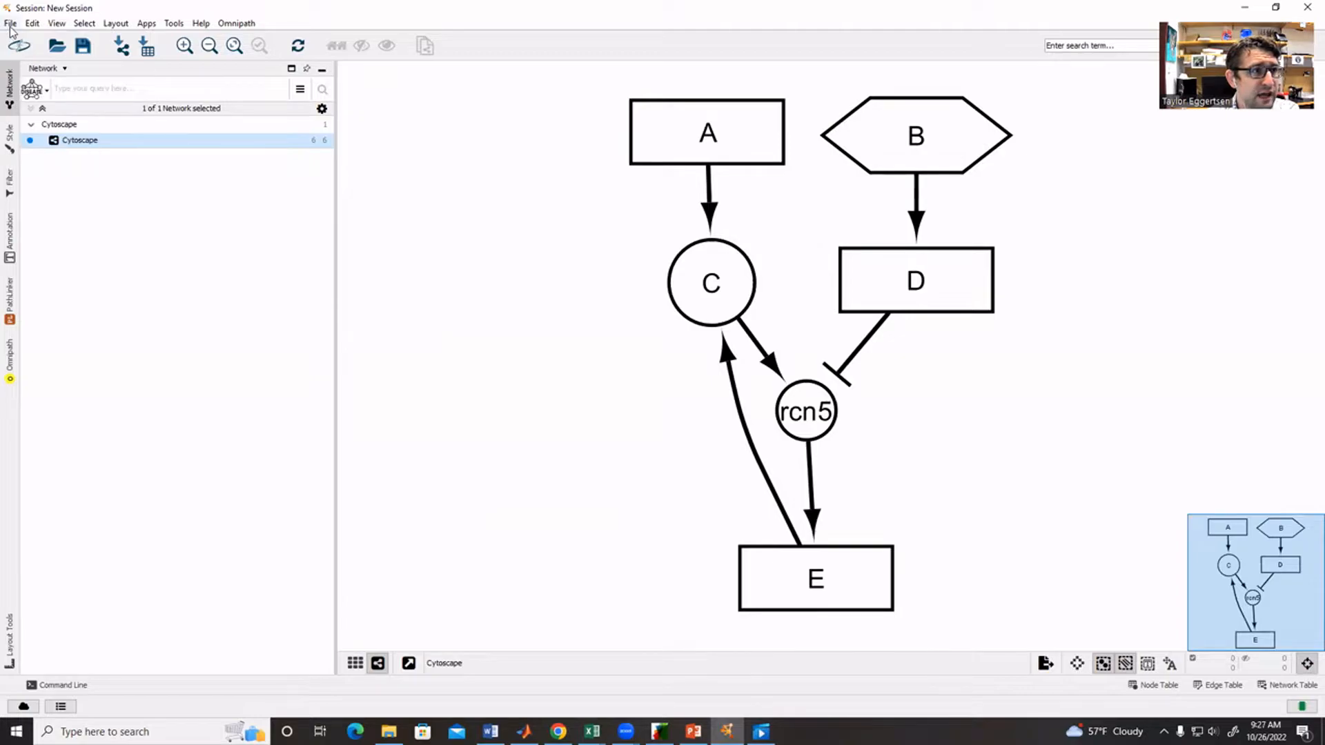
- Start a table import from the file ExampleData.txt in the Cytoscape Tutorial folder
{"action": "left_click", "coordinate": [10, 23]}
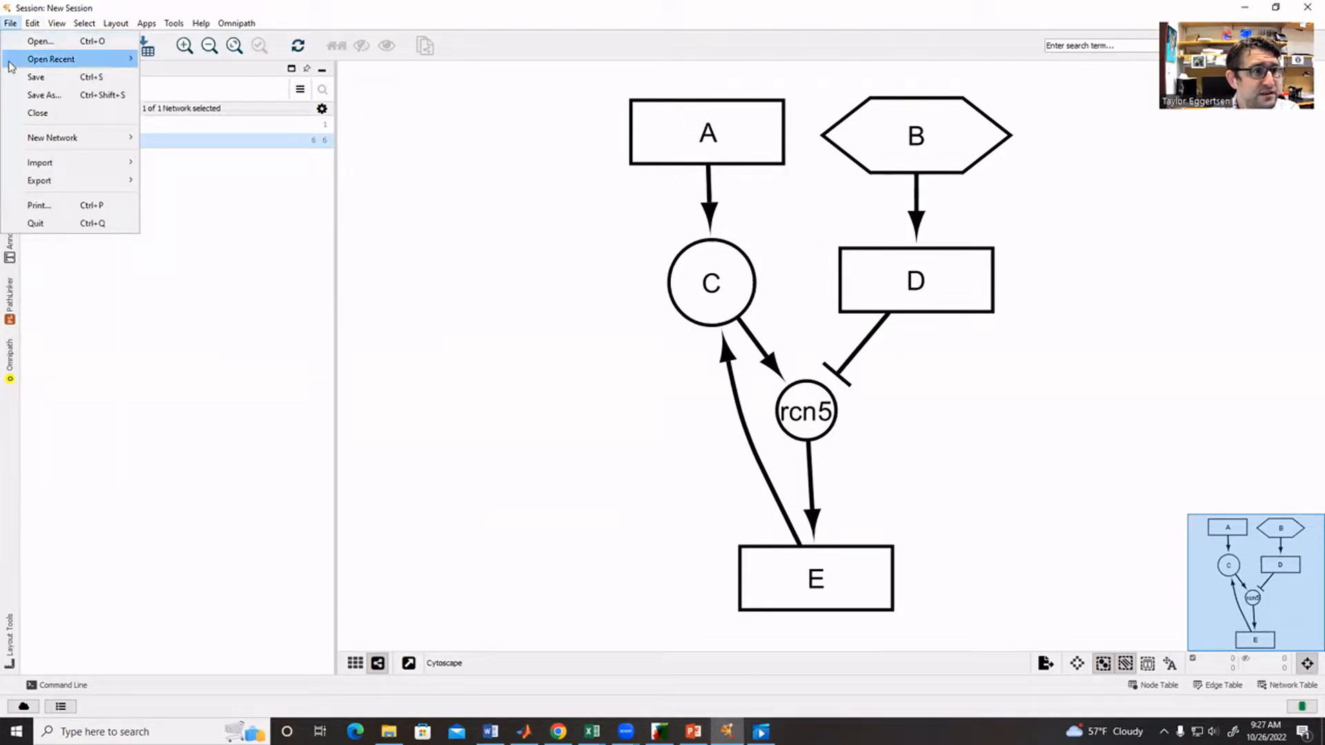
{"action": "mouse_move", "coordinate": [44, 168]}
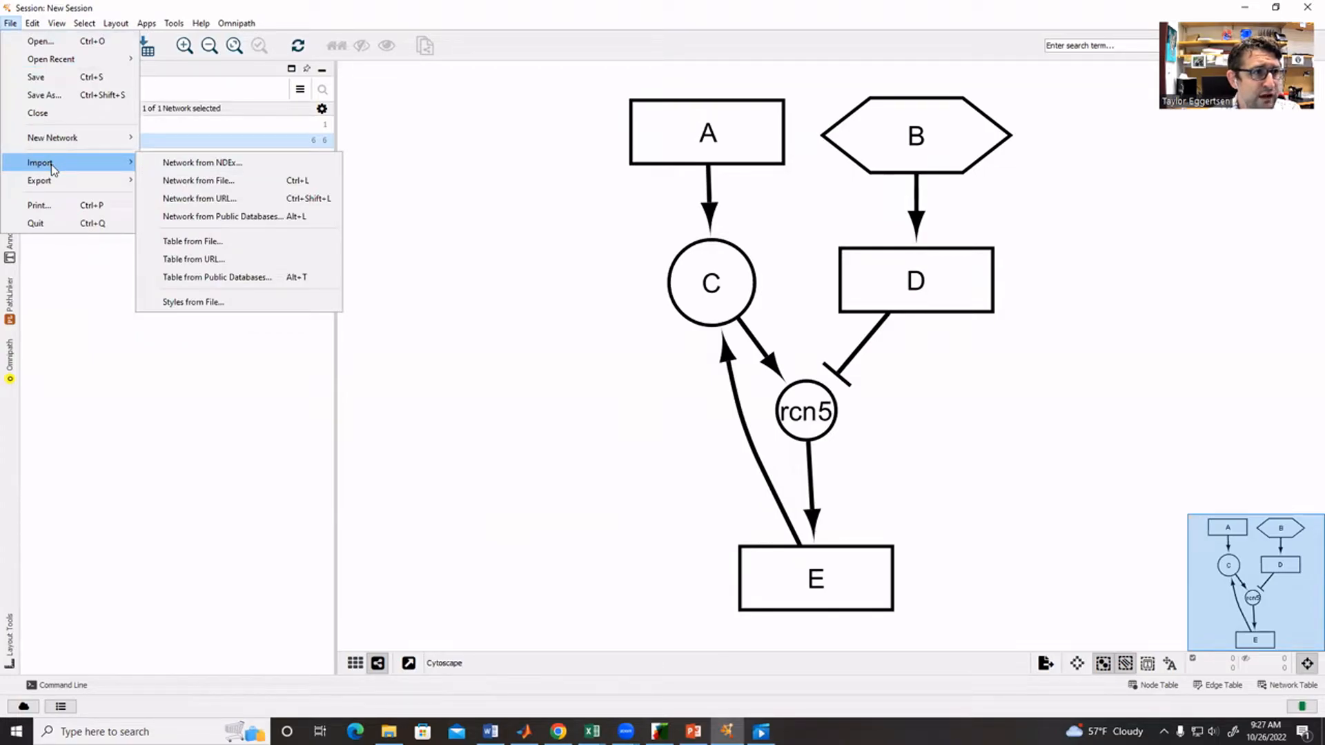
{"action": "left_click", "coordinate": [212, 240]}
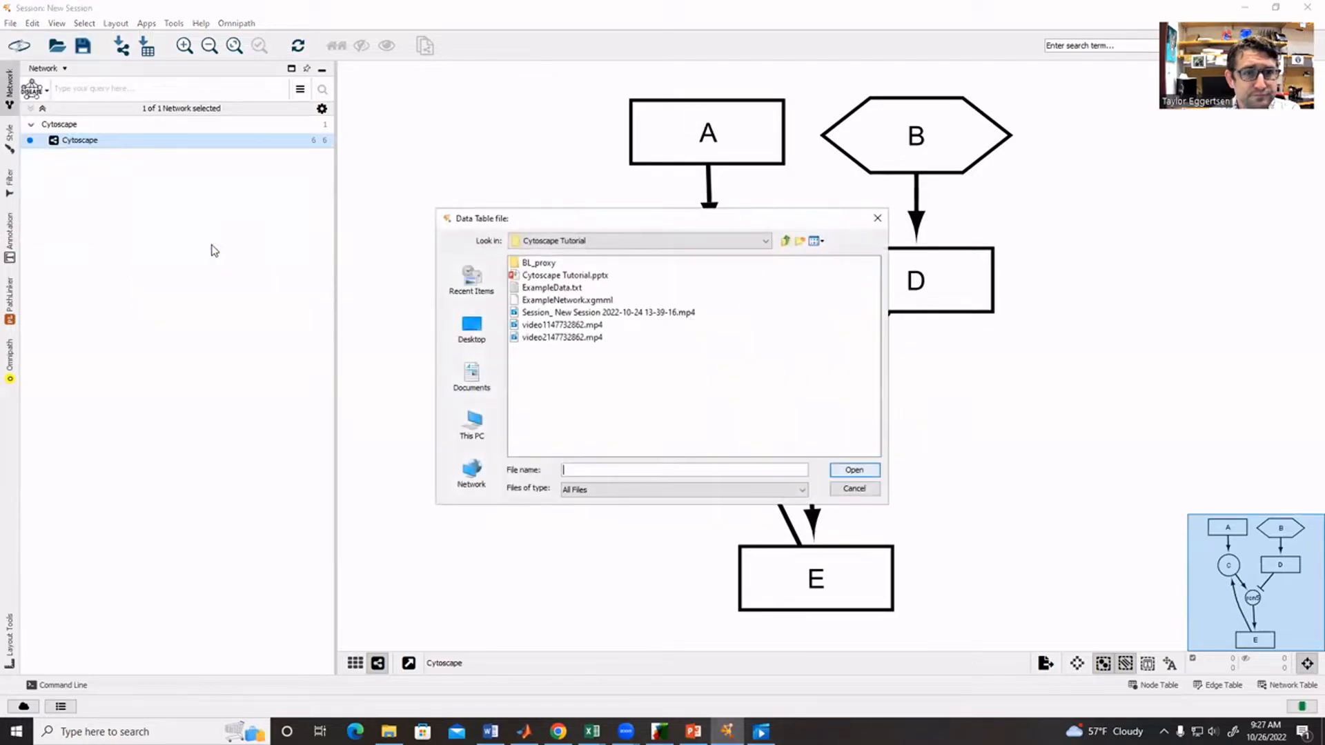
{"action": "left_click", "coordinate": [551, 287]}
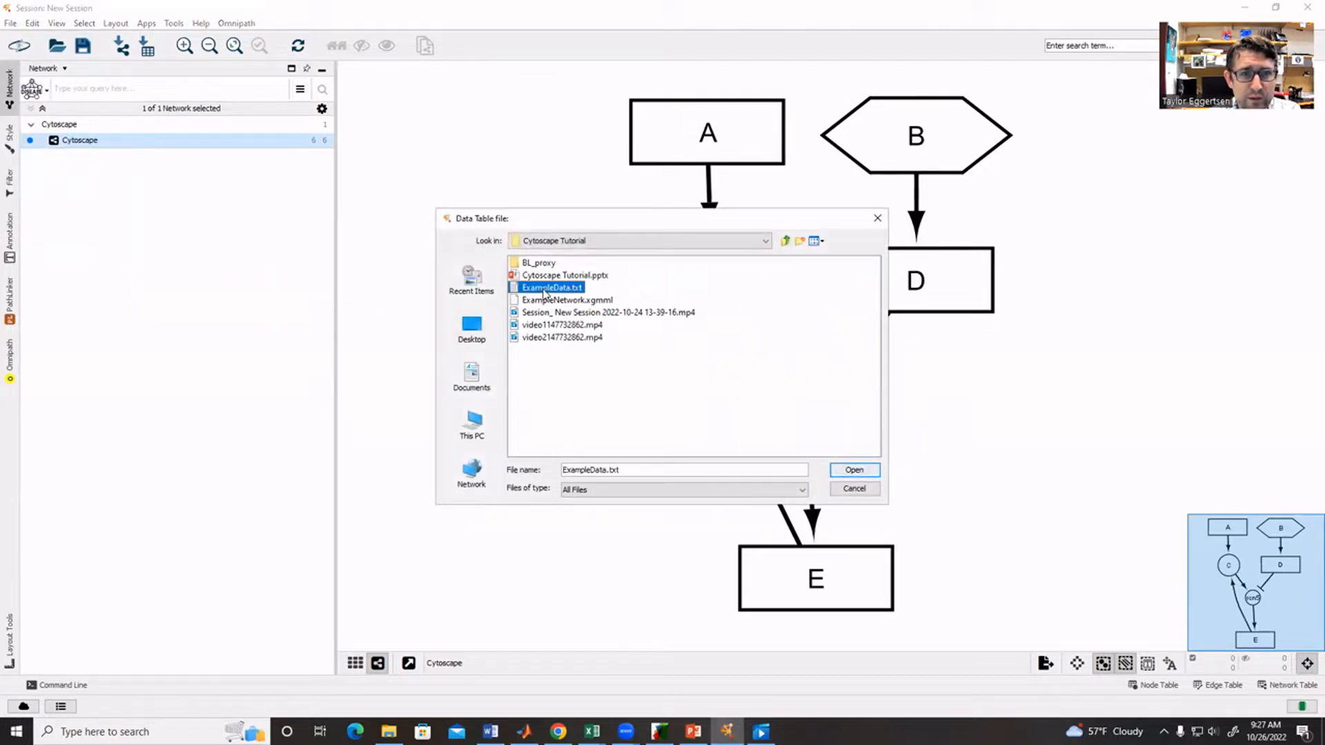
{"action": "left_click", "coordinate": [859, 468]}
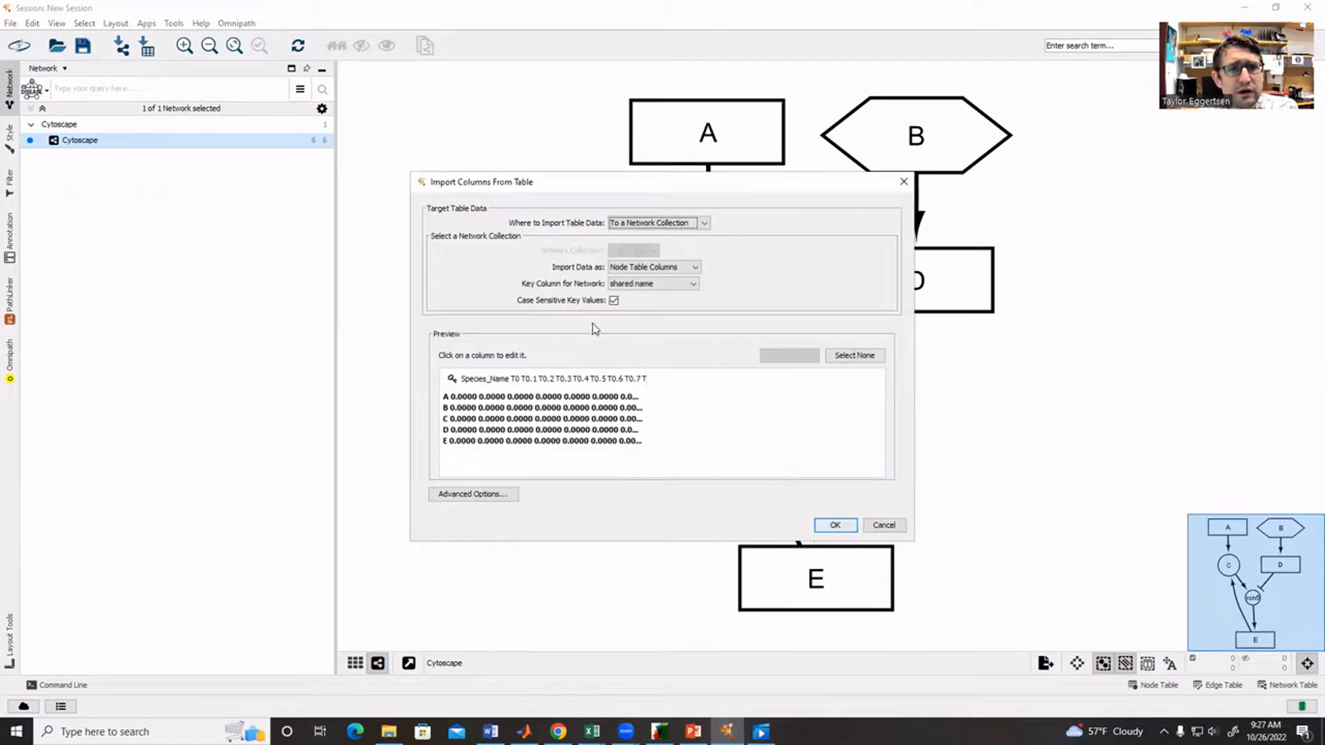
- Enable SPACE as an additional delimiter in the advanced import options, keeping TAB enabled
{"action": "left_click", "coordinate": [473, 495]}
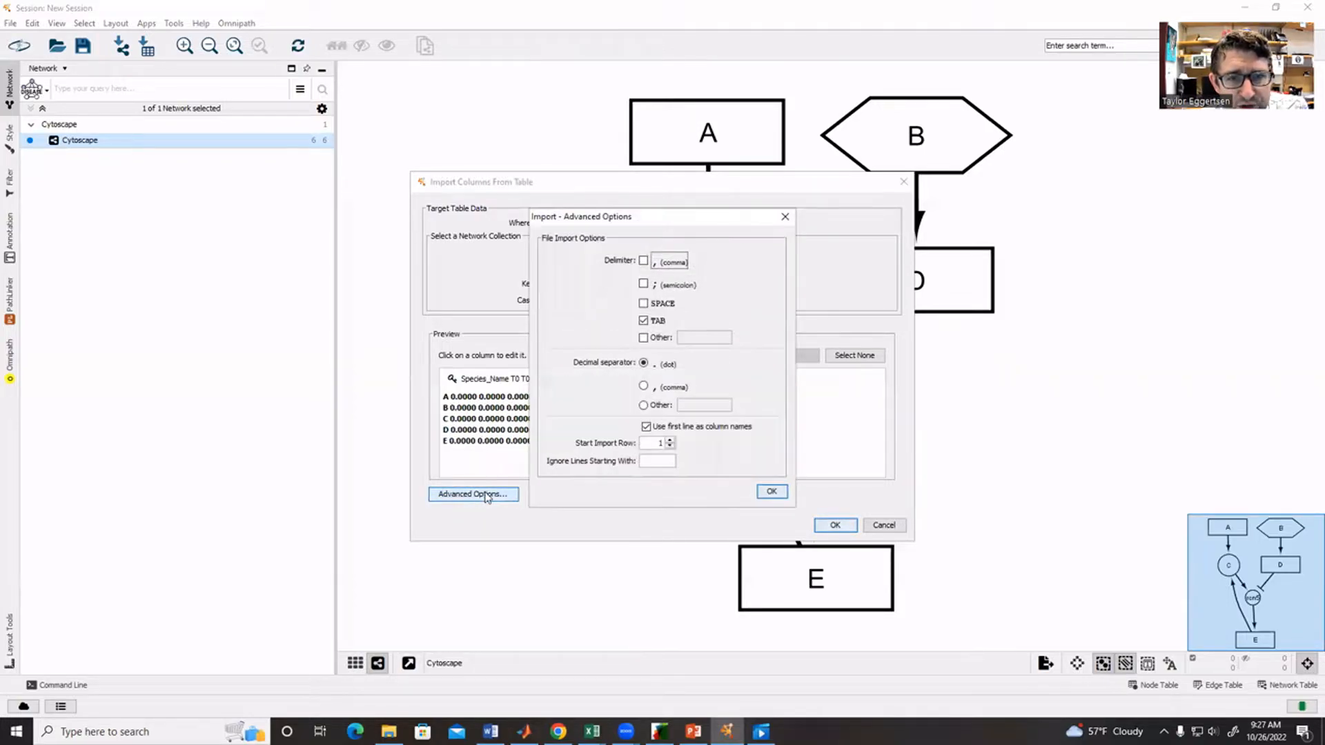
{"action": "left_click", "coordinate": [643, 303]}
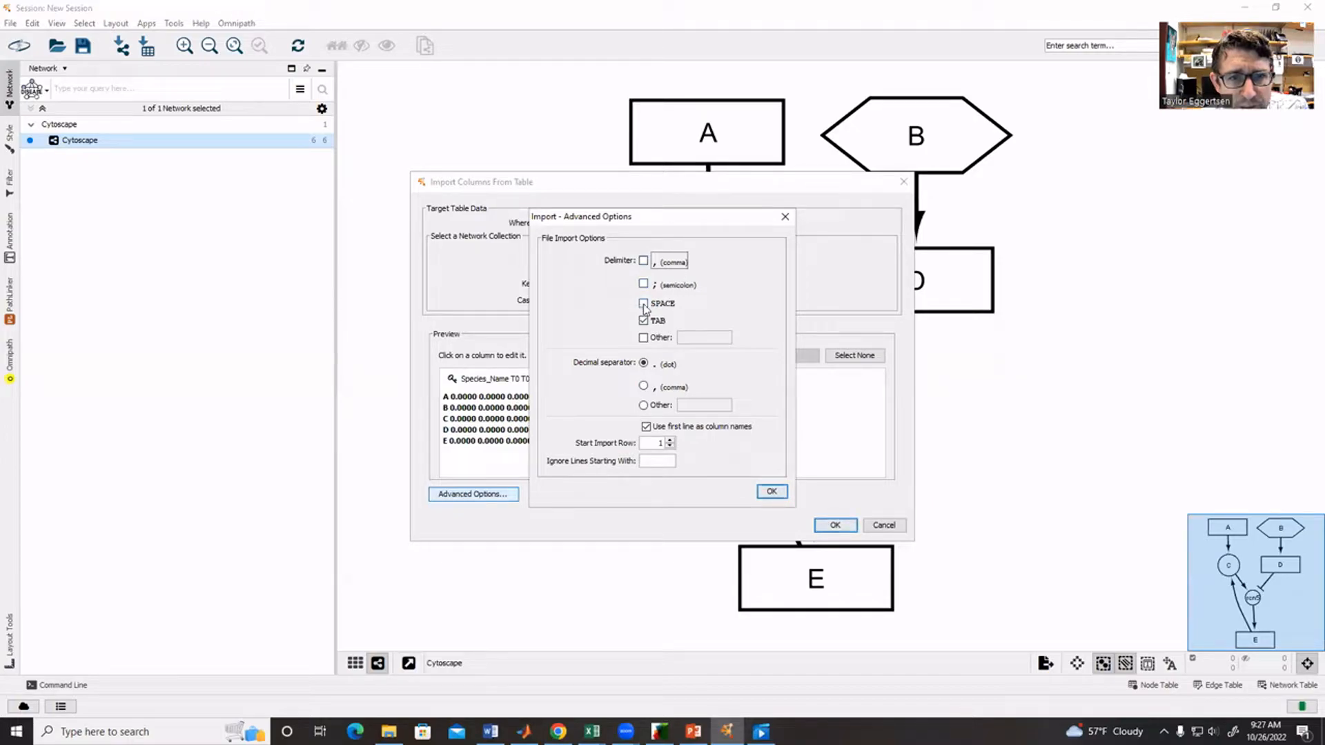
{"action": "left_click", "coordinate": [771, 492]}
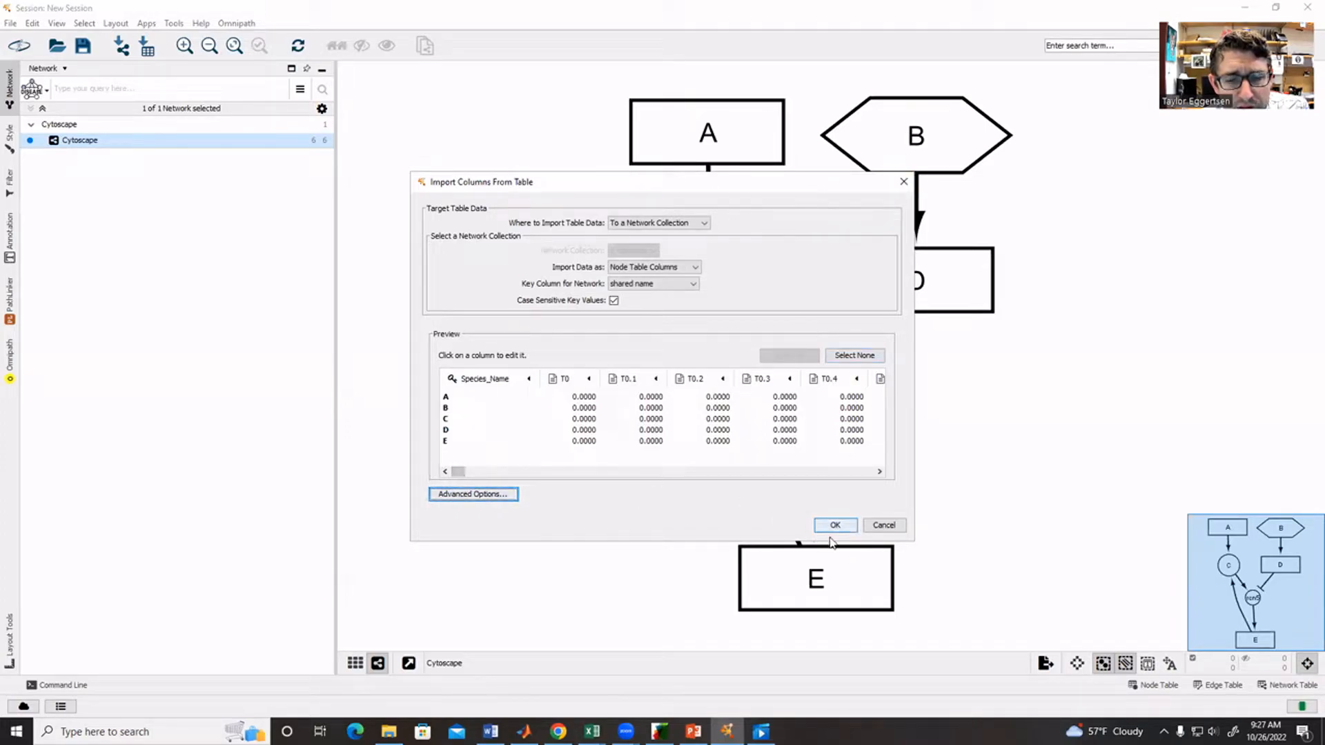
- Complete the import as node table columns, check the imported time-point columns in the Node Table, and minimize the table
{"action": "left_click", "coordinate": [902, 186]}
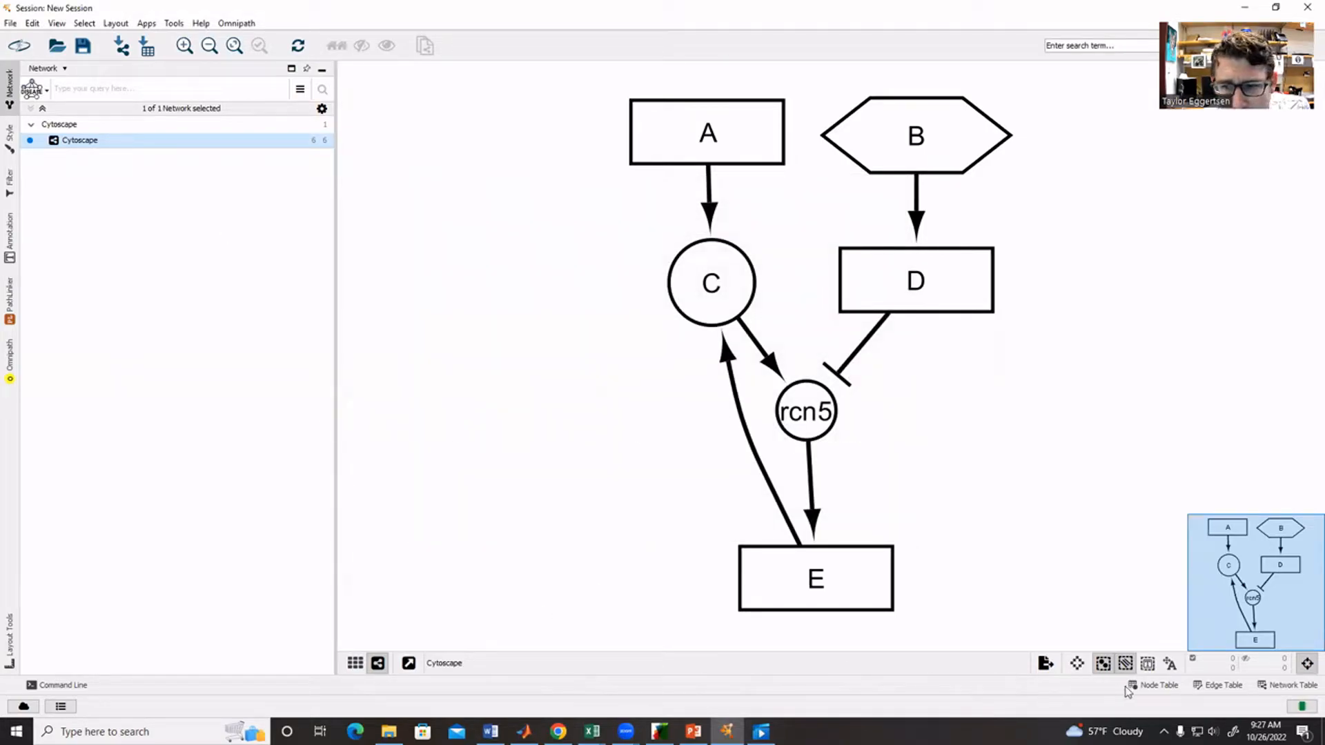
{"action": "left_click", "coordinate": [1154, 687]}
{"action": "left_click", "coordinate": [1153, 686]}
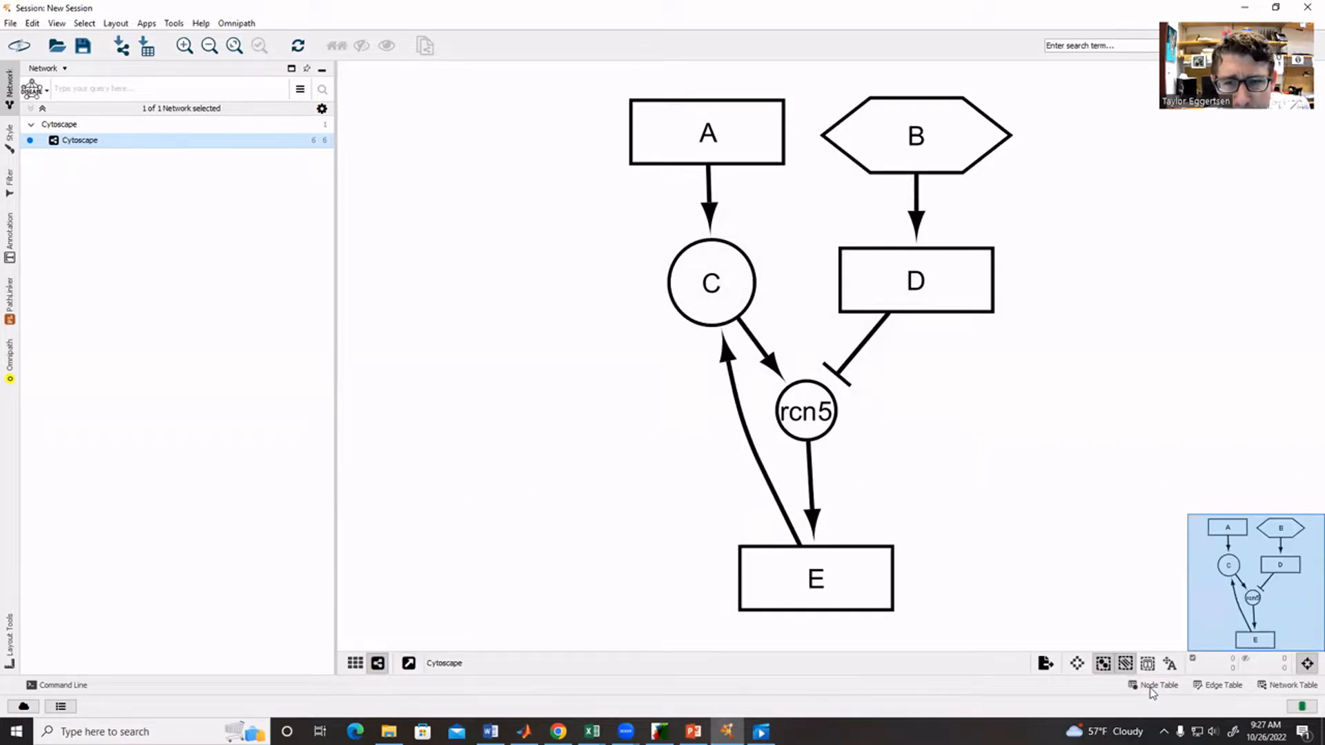
{"action": "left_click", "coordinate": [1151, 688]}
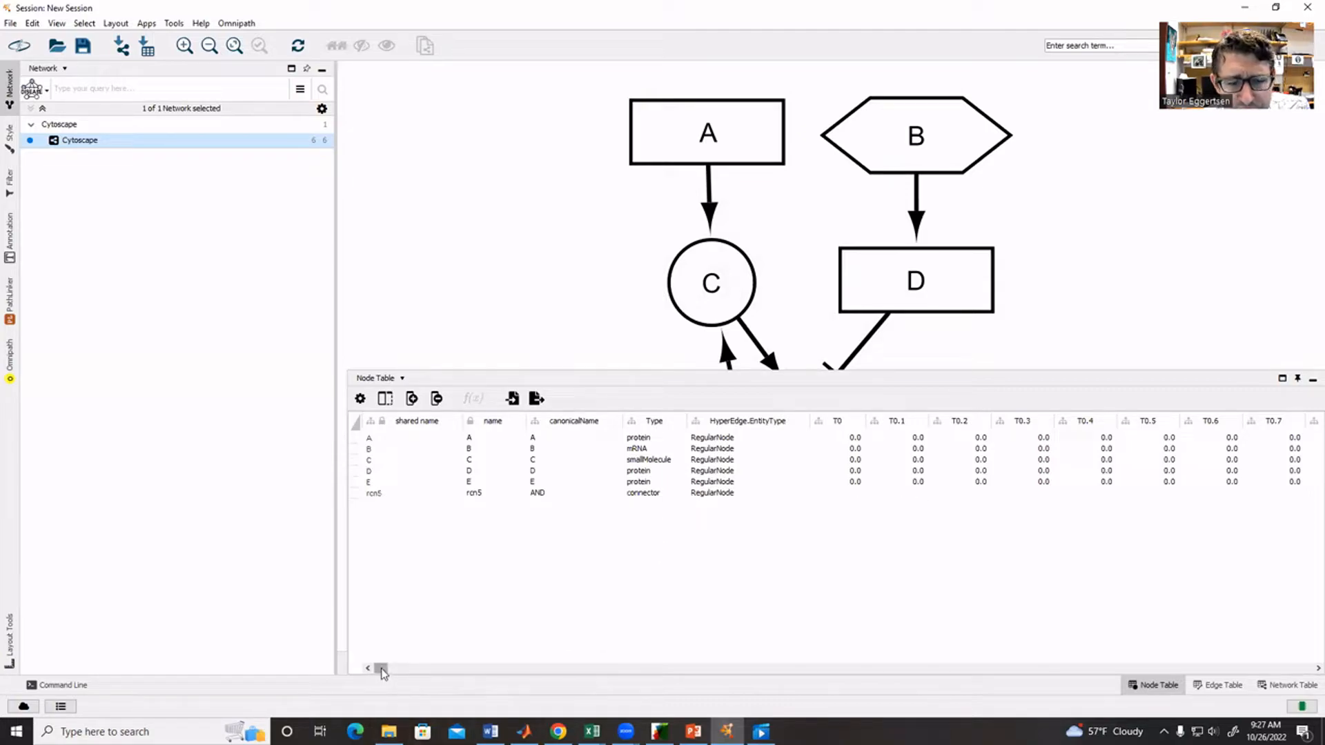
{"action": "left_click_drag", "start_coordinate": [381, 671], "coordinate": [669, 683]}
{"action": "left_click_drag", "start_coordinate": [417, 685], "coordinate": [341, 683]}
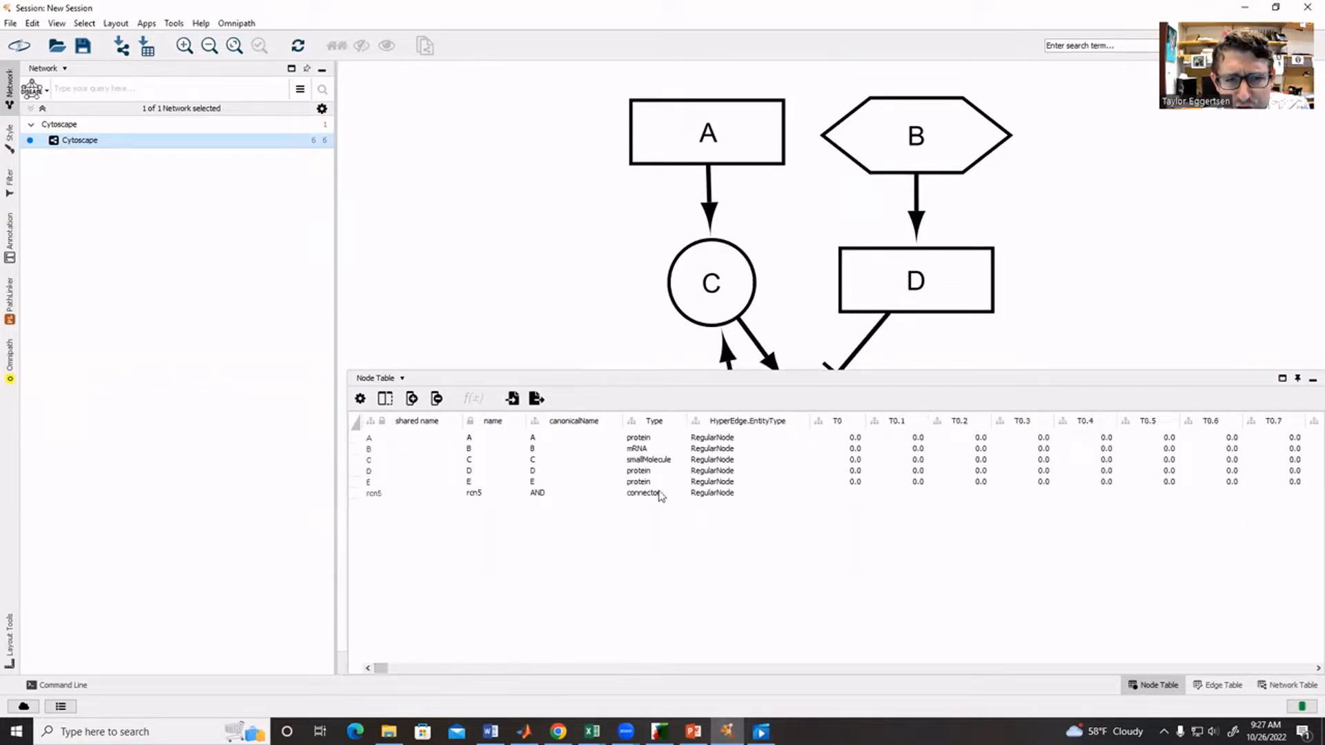
{"action": "left_click", "coordinate": [1309, 382]}
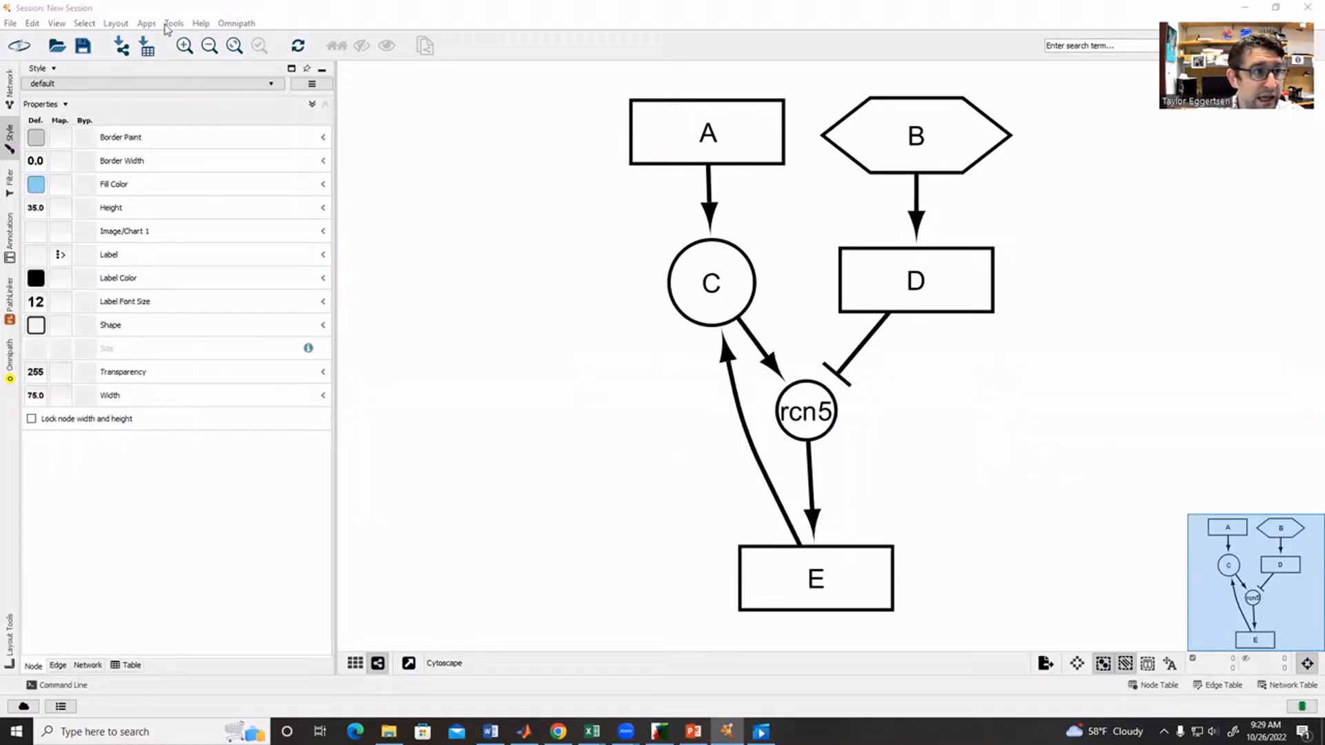
- Import the styles file Netflux SBGN style.xml from the Netflux folder inside Netflux-master
{"action": "left_click", "coordinate": [10, 24]}
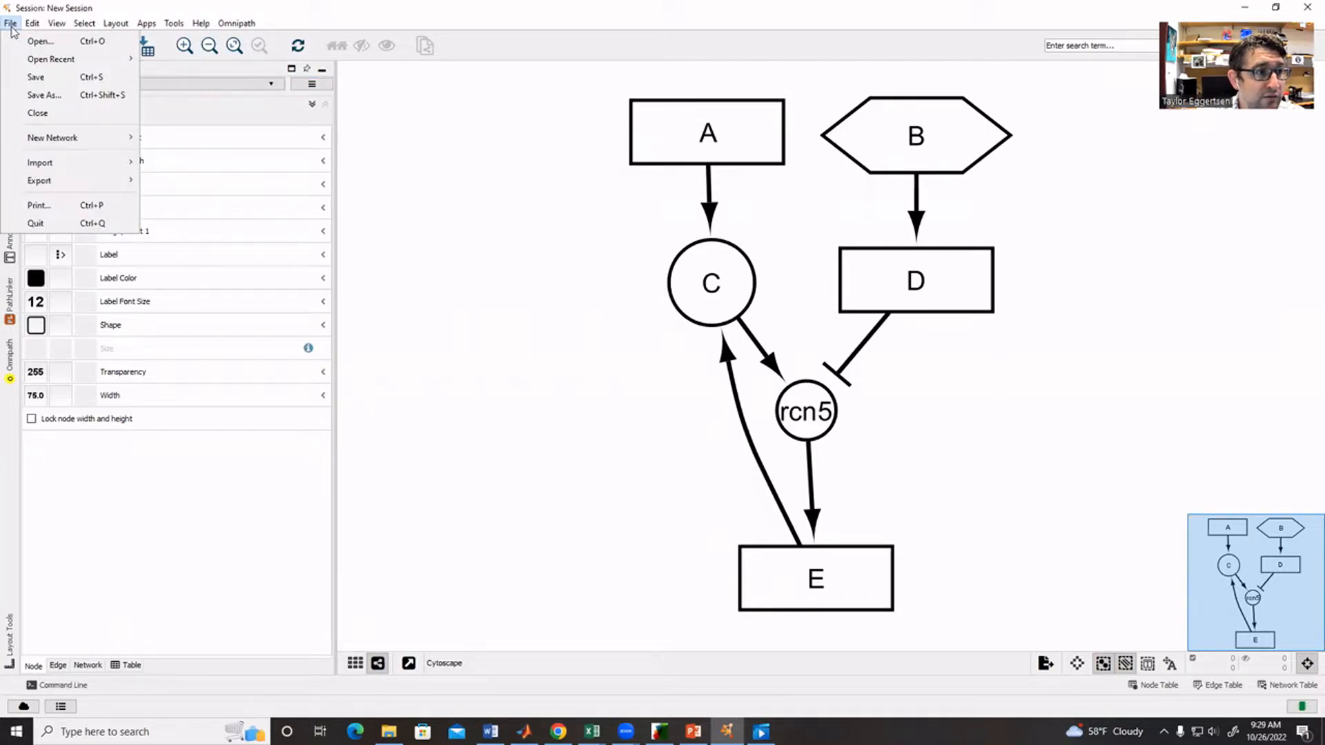
{"action": "mouse_move", "coordinate": [80, 164]}
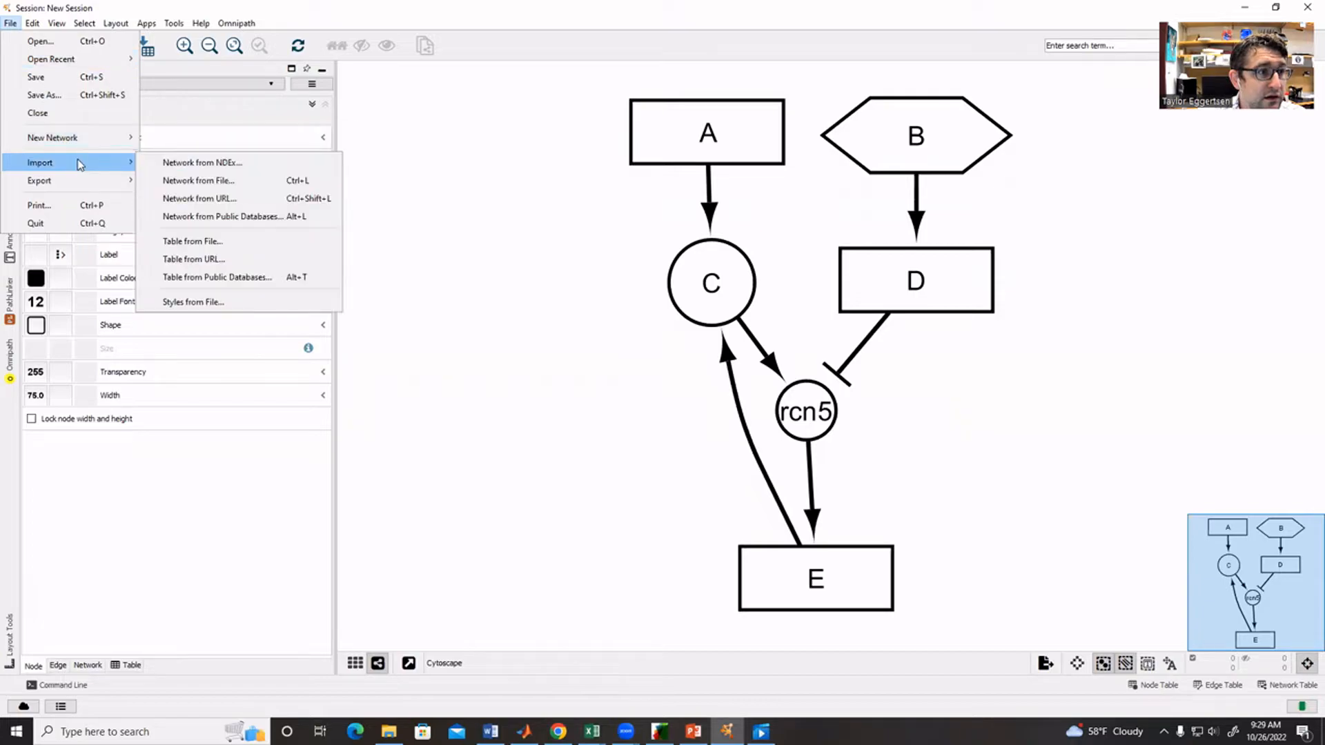
{"action": "left_click", "coordinate": [213, 304]}
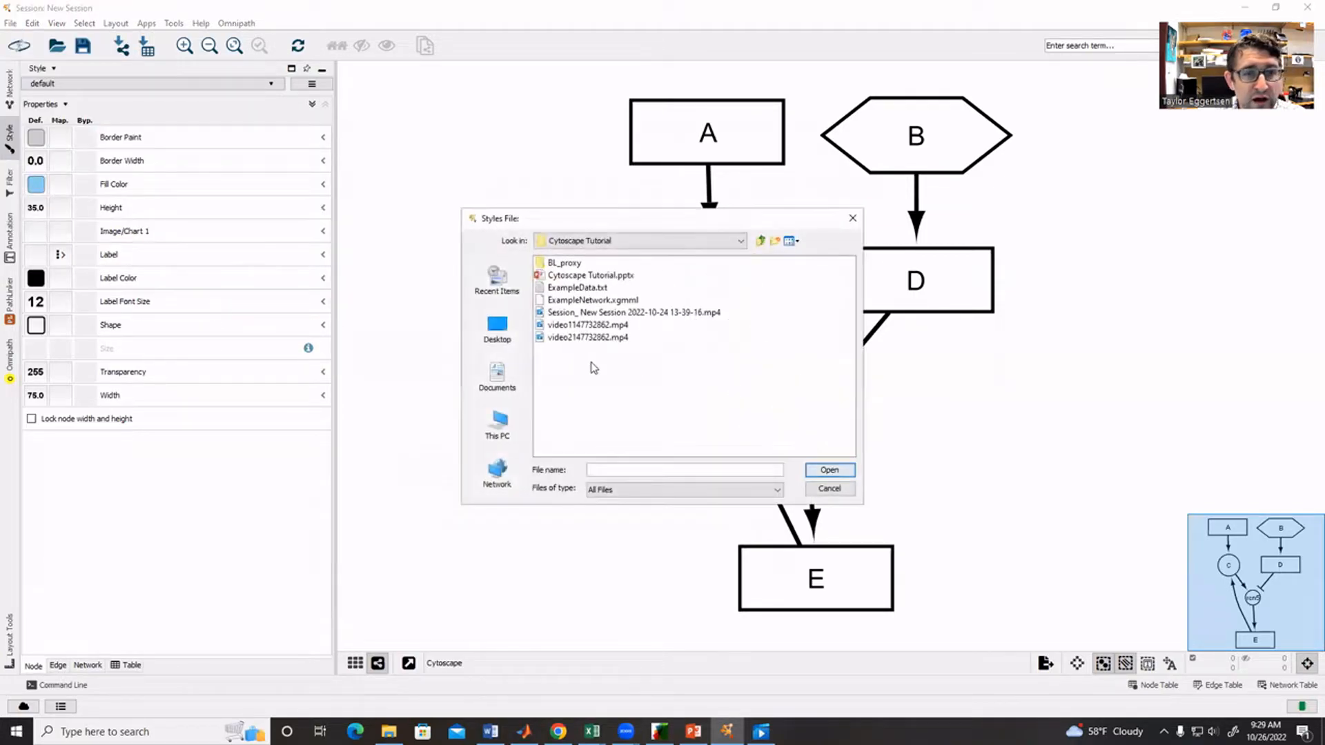
{"action": "left_click", "coordinate": [762, 241]}
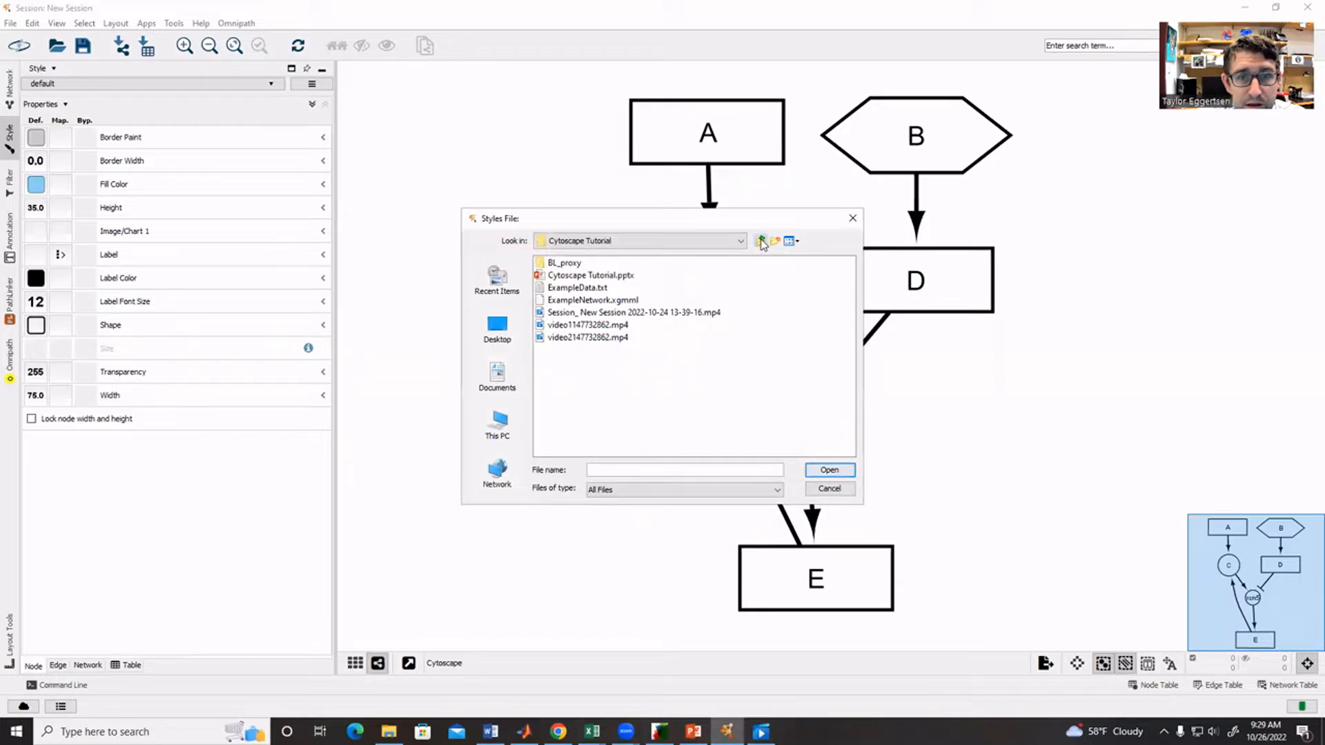
{"action": "double_click", "coordinate": [567, 312]}
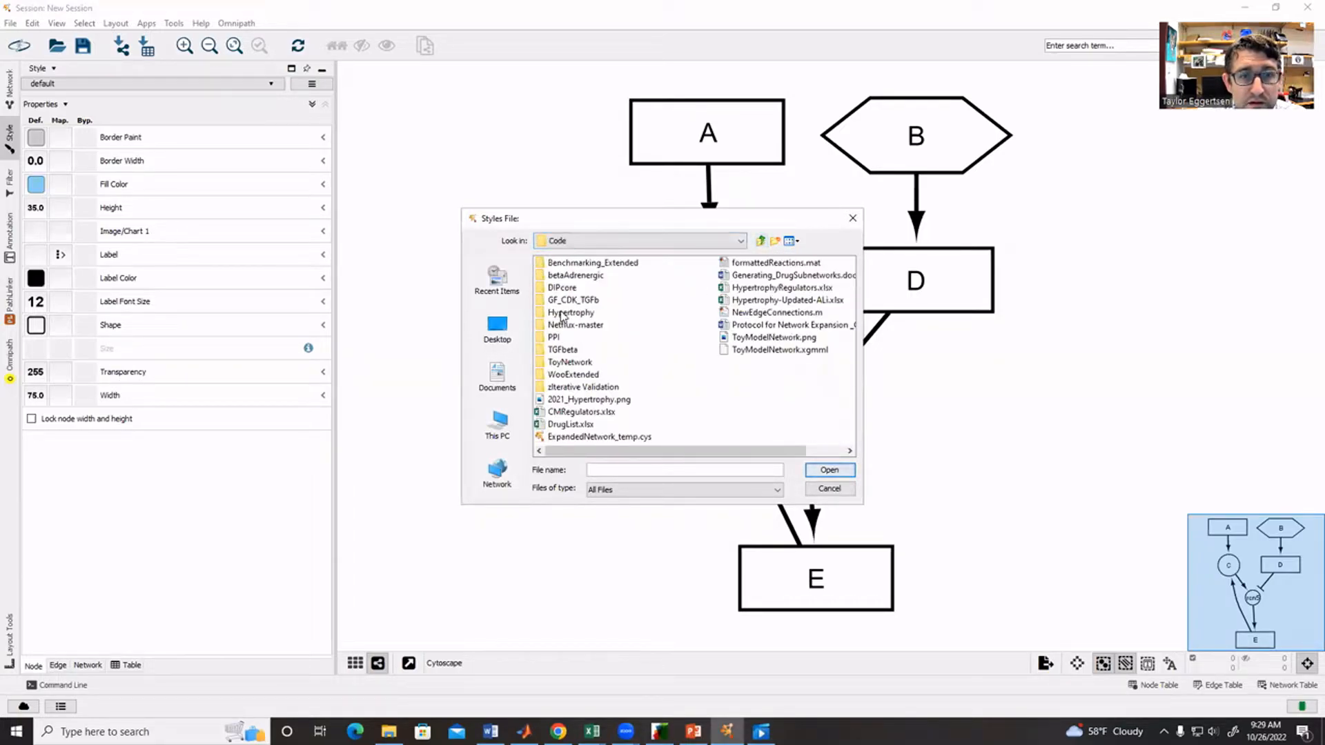
{"action": "double_click", "coordinate": [570, 325]}
{"action": "double_click", "coordinate": [561, 275]}
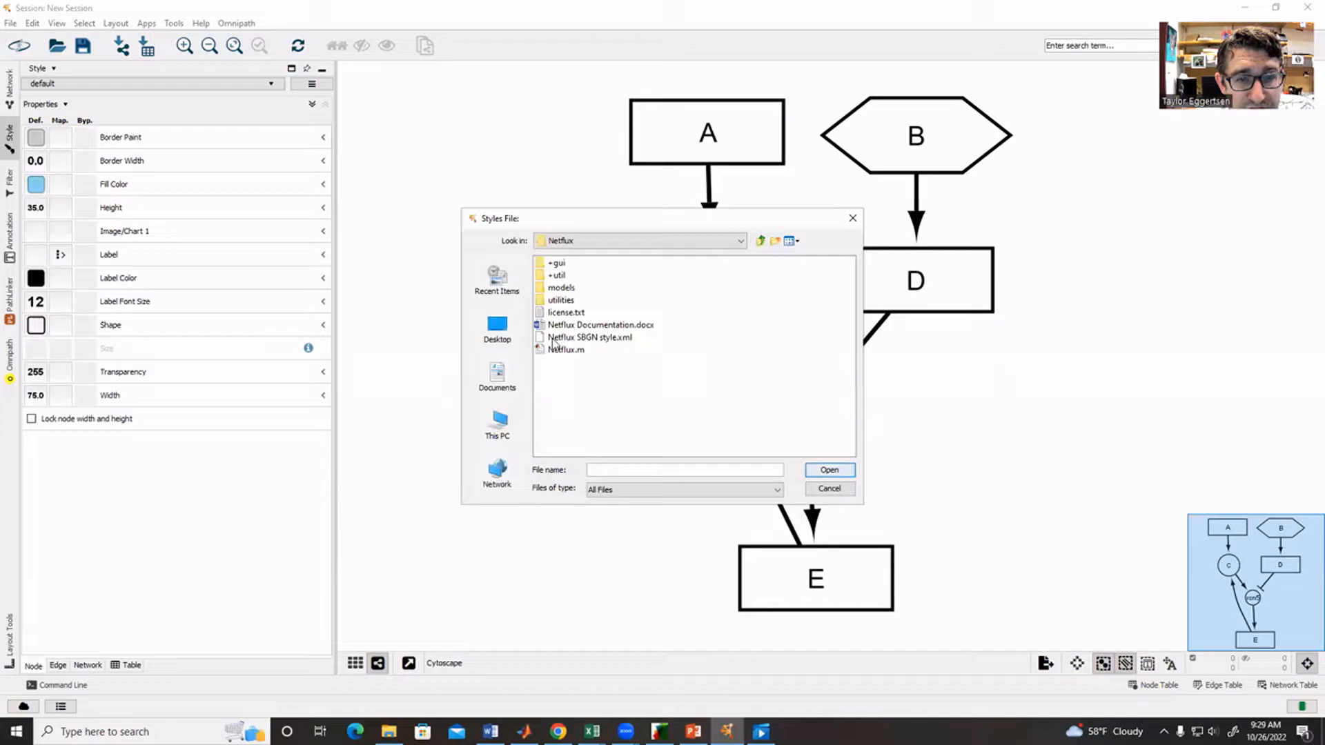
{"action": "left_click", "coordinate": [600, 338]}
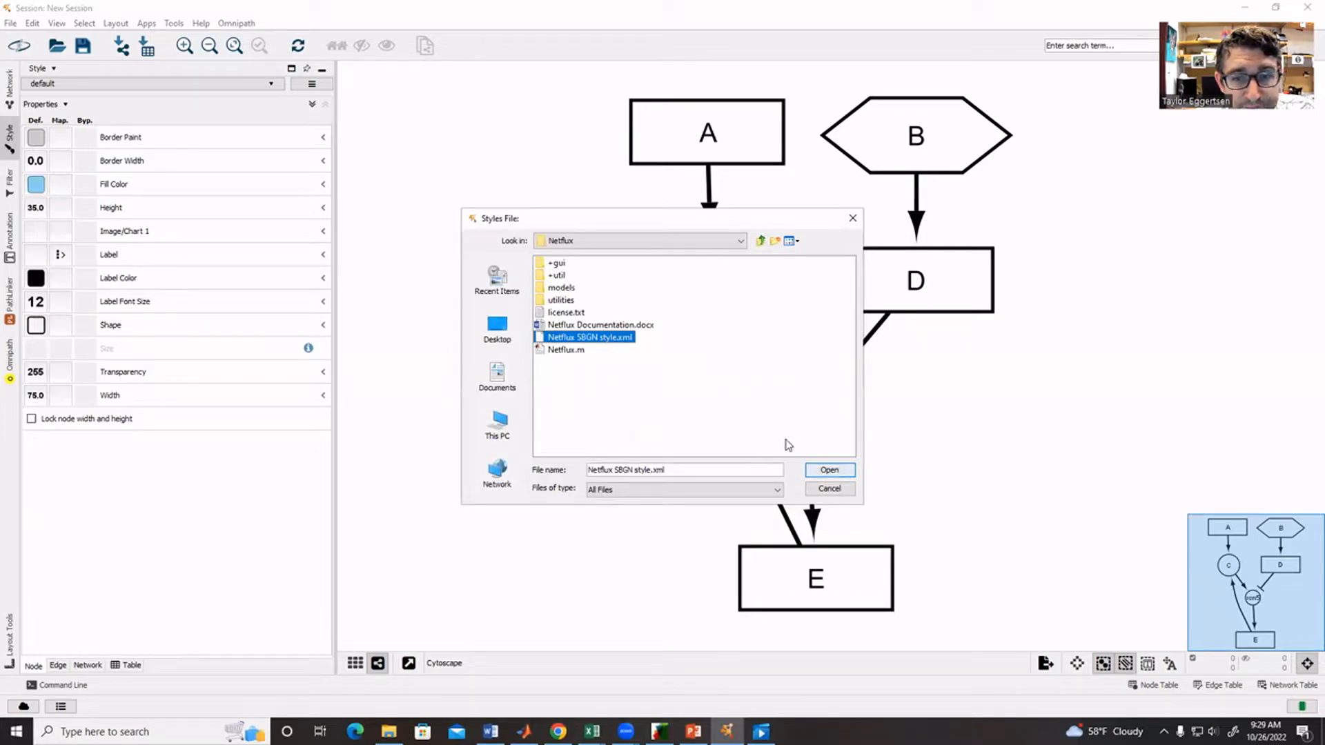
{"action": "left_click", "coordinate": [832, 471]}
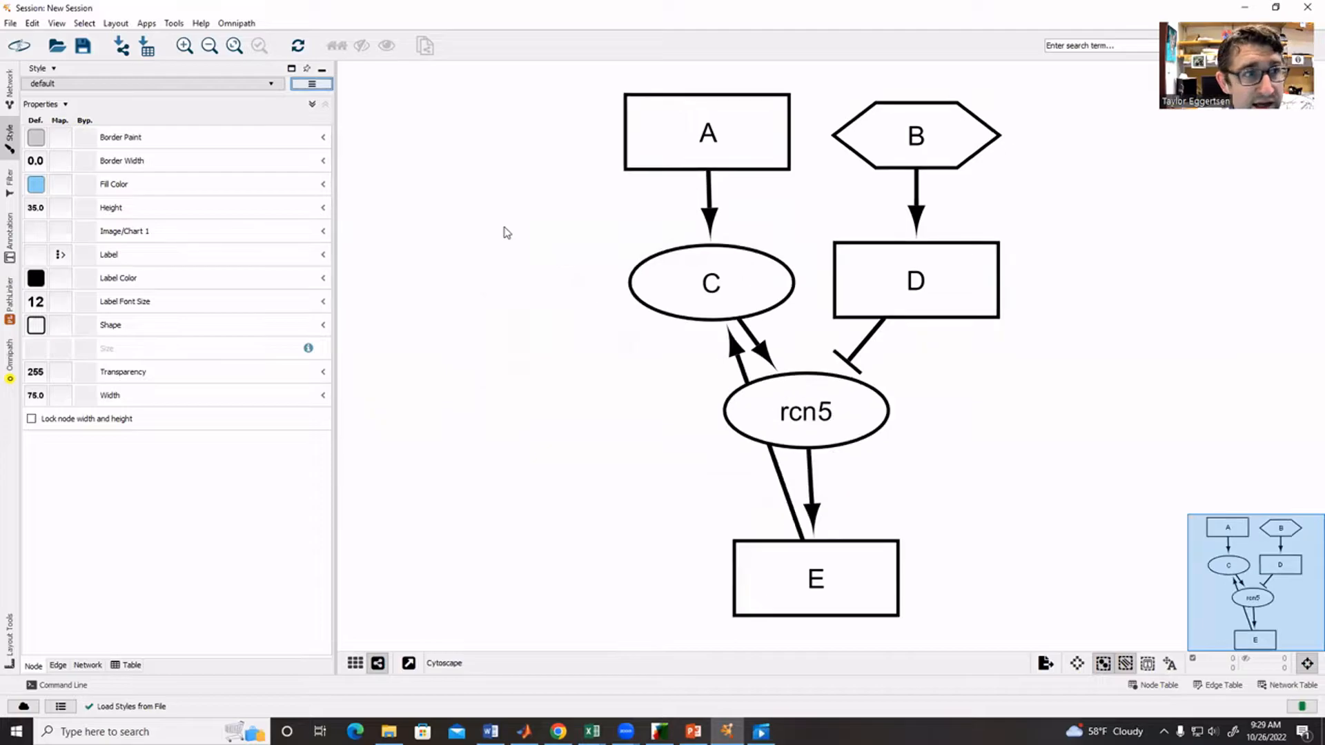
- Apply the Netflux SBGN style to the network, align node E directly beneath the AND node, and leave it deselected
{"action": "left_click", "coordinate": [252, 86]}
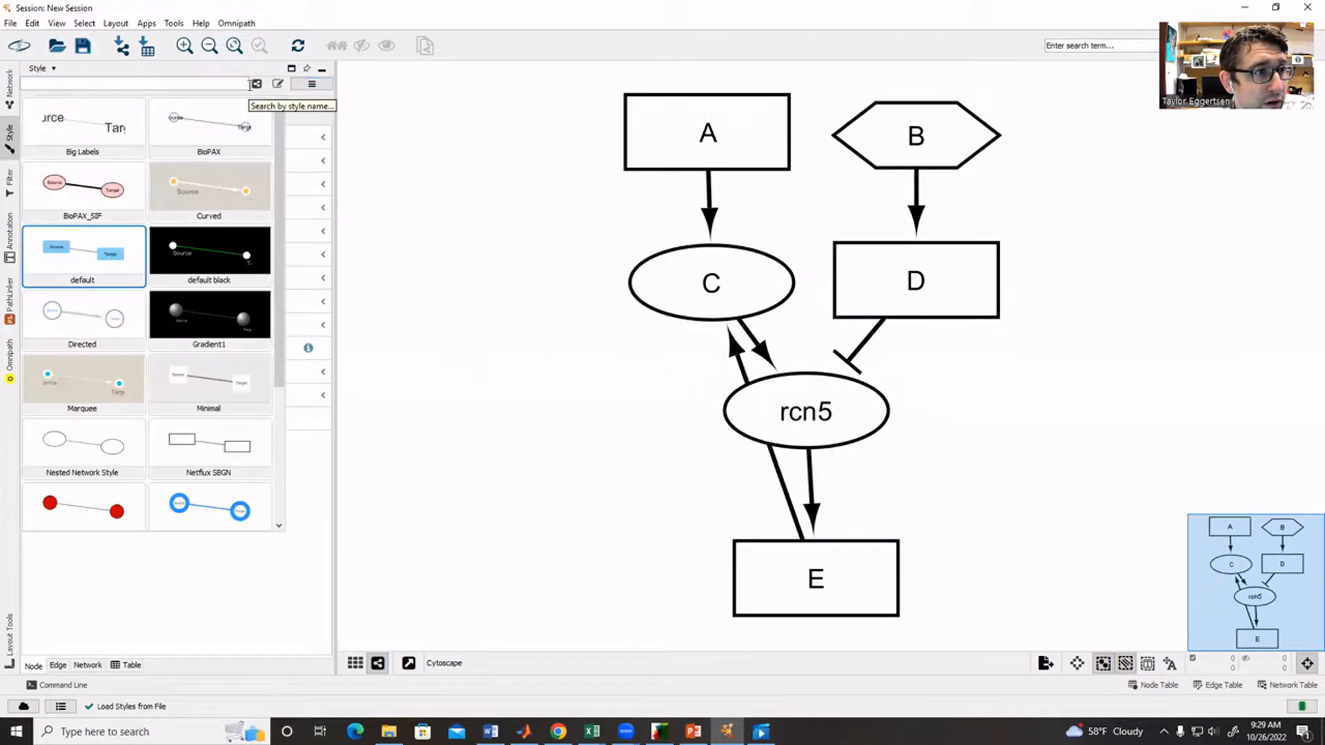
{"action": "left_click", "coordinate": [19, 132]}
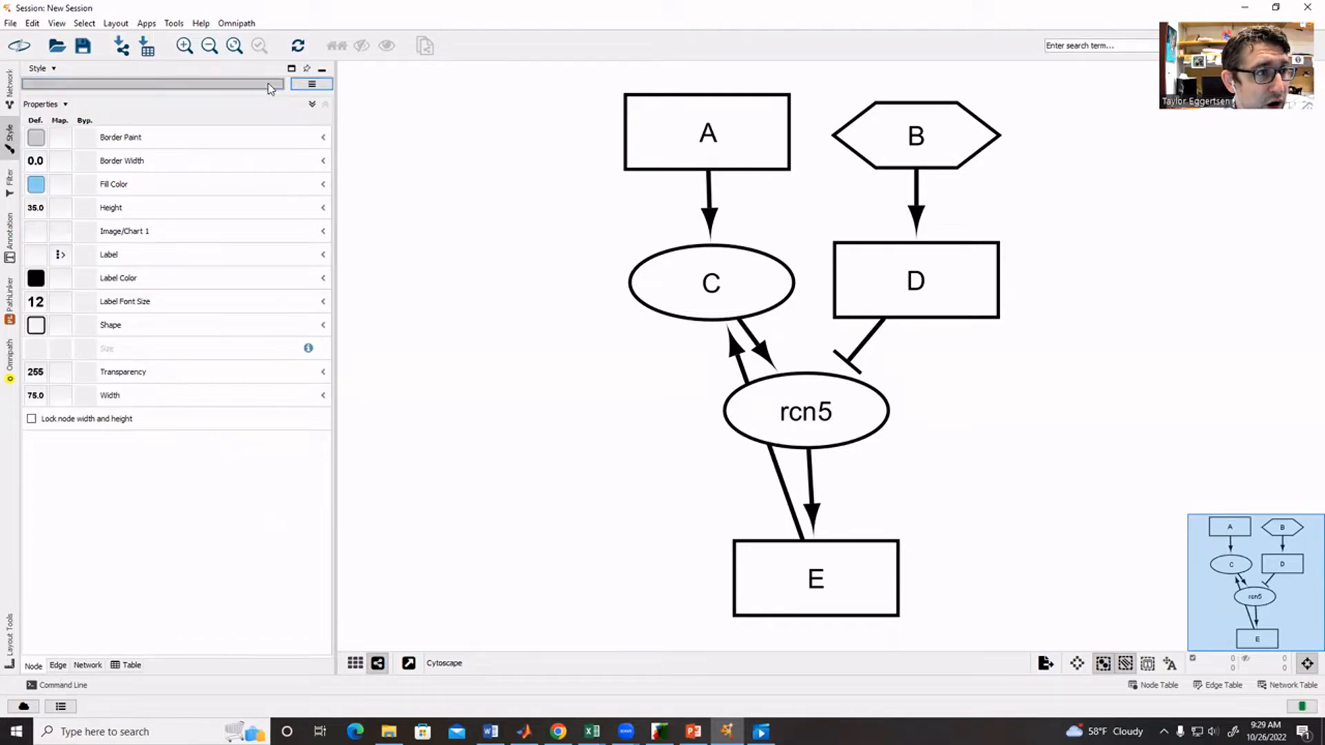
{"action": "left_click", "coordinate": [270, 86]}
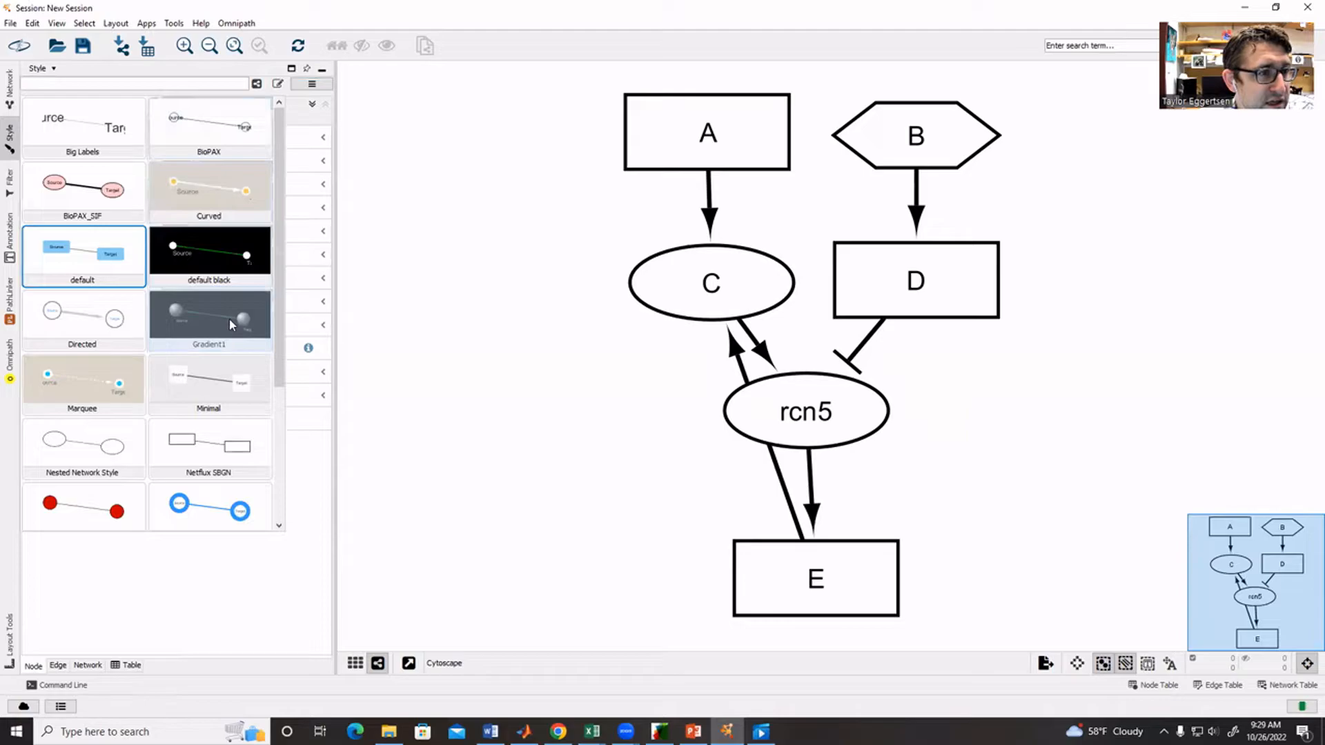
{"action": "scroll", "coordinate": [230, 319], "scroll_direction": "down", "scroll_amount": 5}
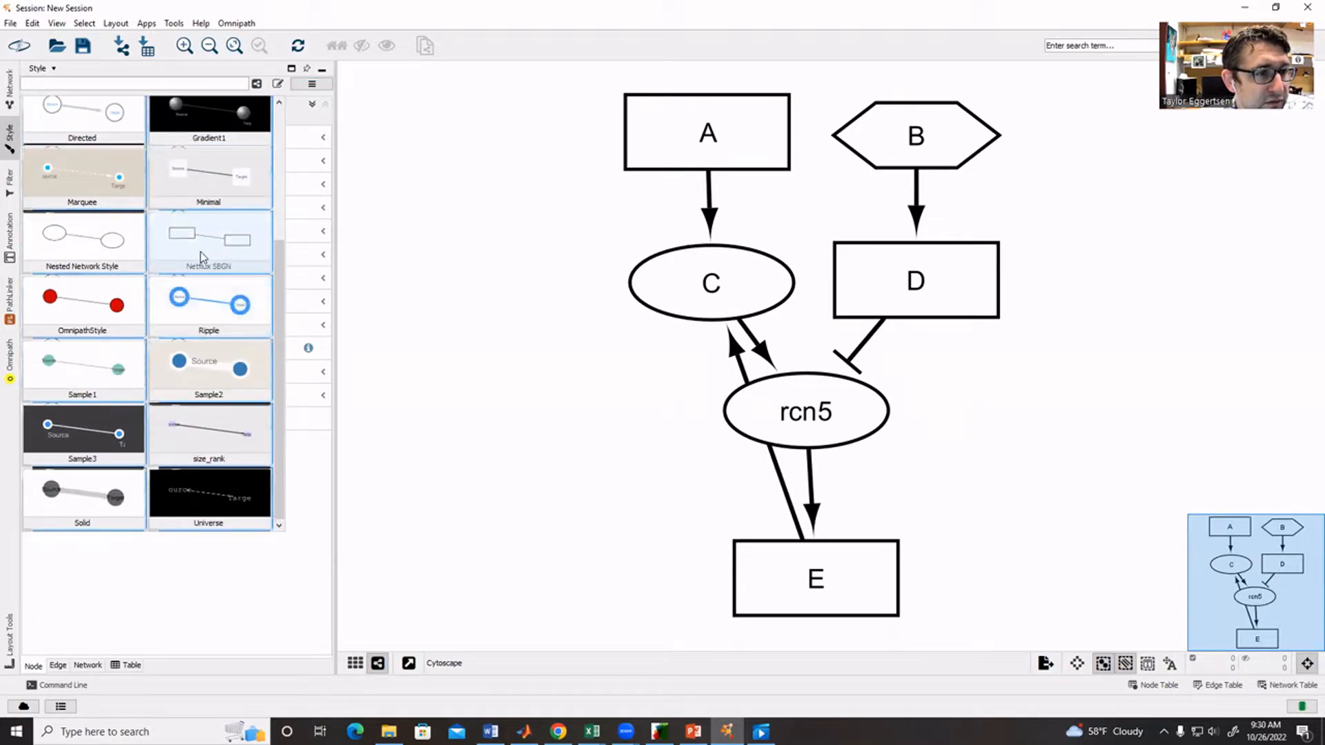
{"action": "left_click", "coordinate": [194, 242]}
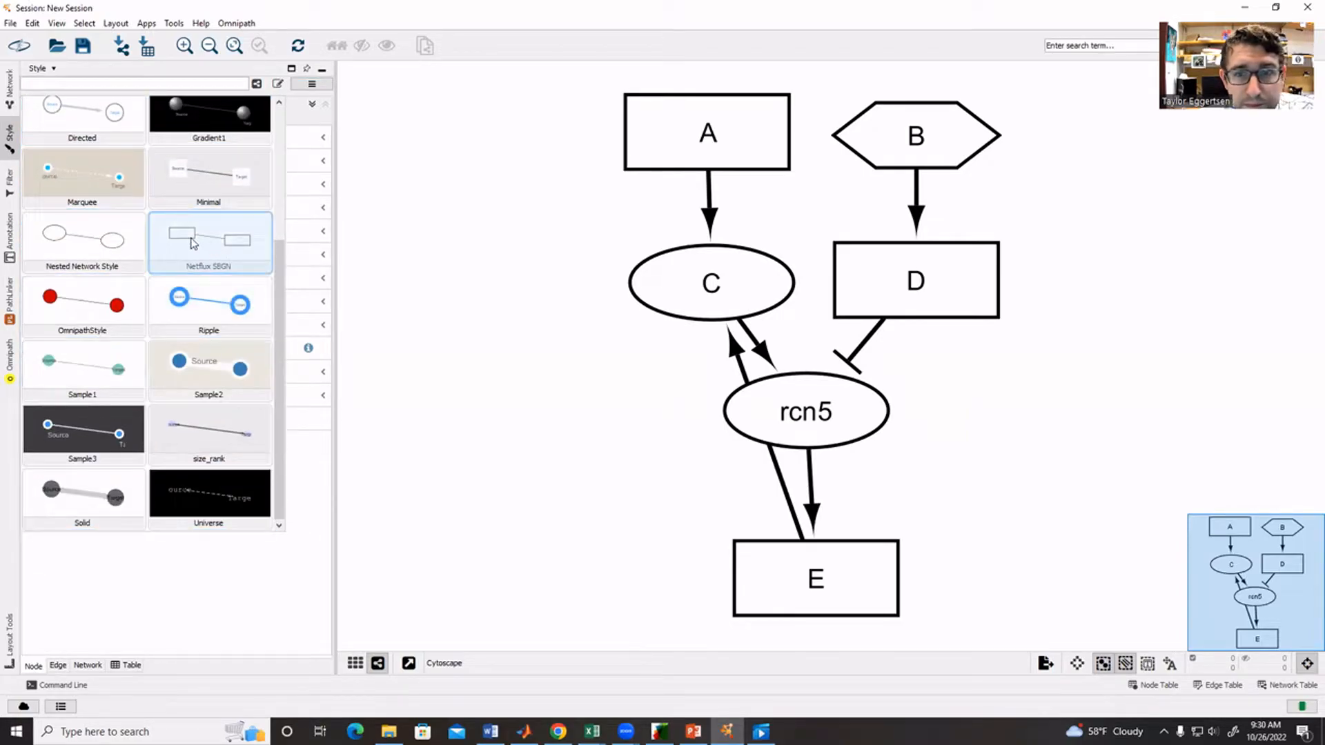
{"action": "left_click", "coordinate": [194, 243]}
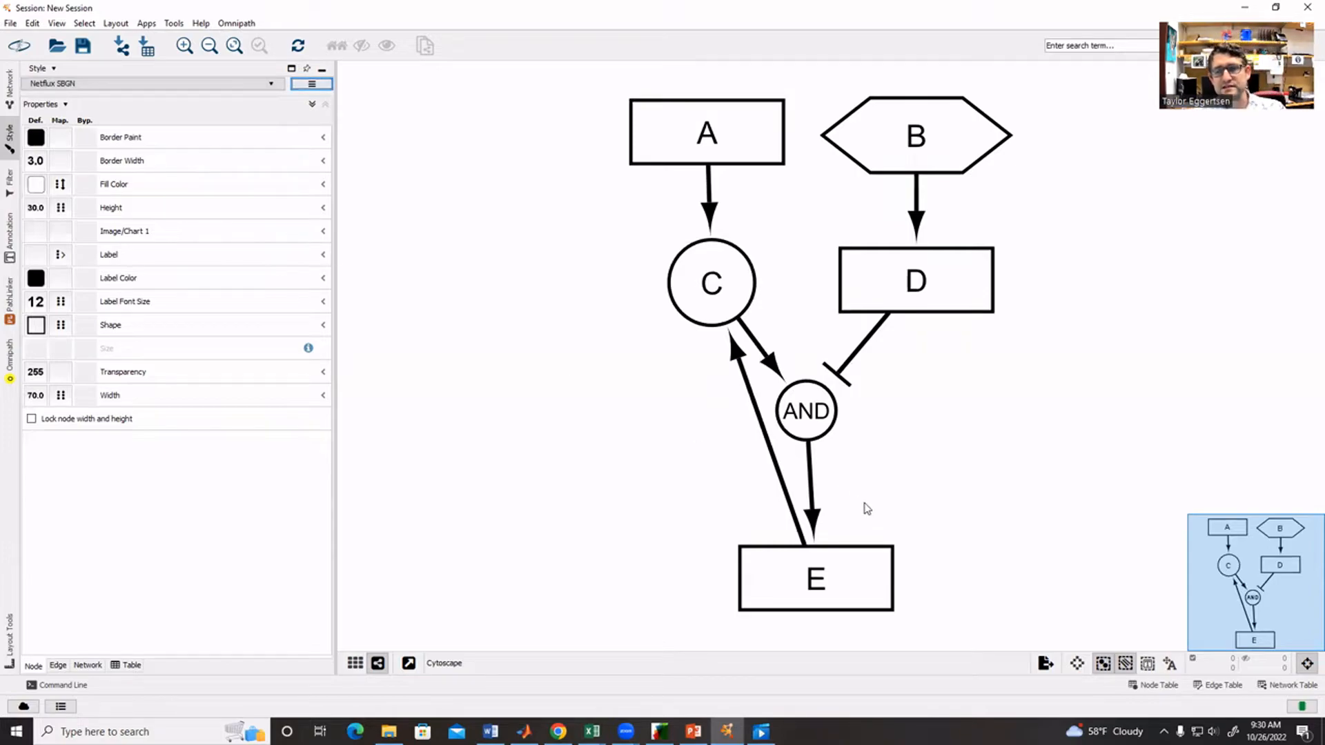
{"action": "left_click_drag", "start_coordinate": [864, 595], "coordinate": [855, 594]}
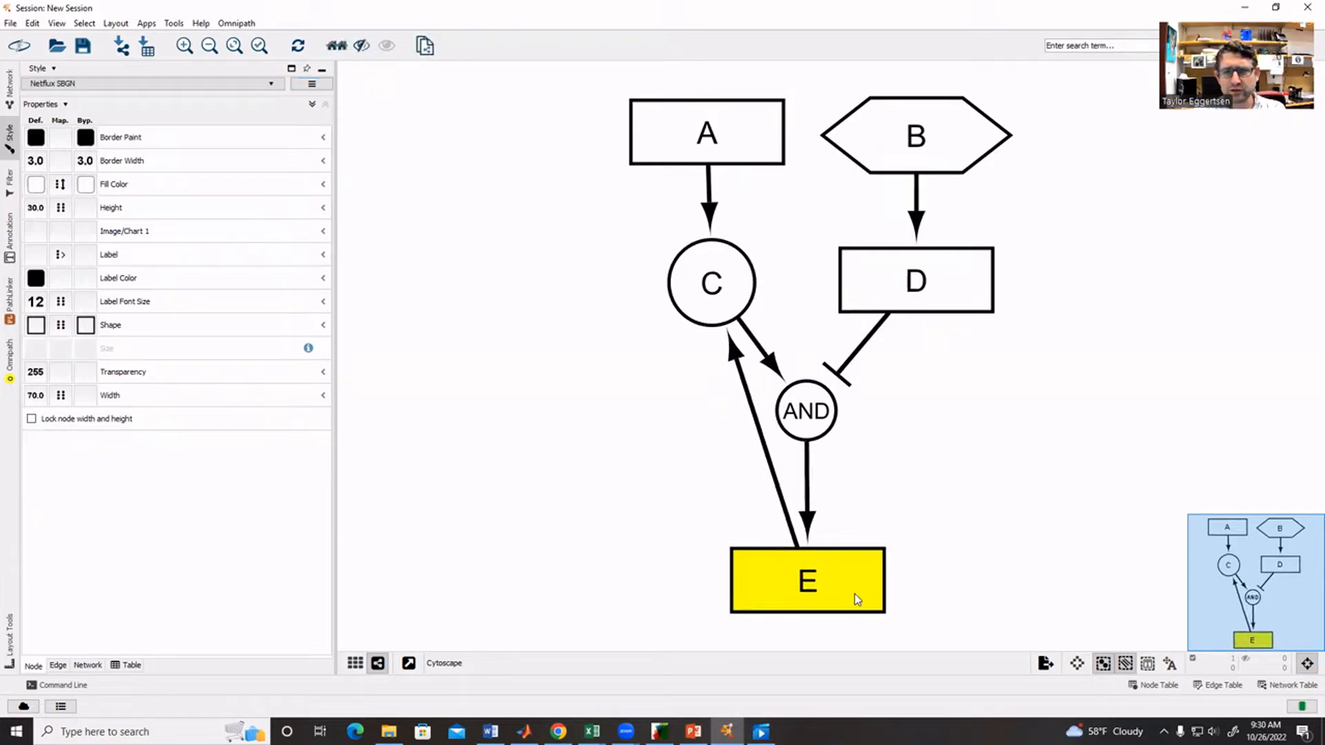
{"action": "left_click", "coordinate": [966, 504]}
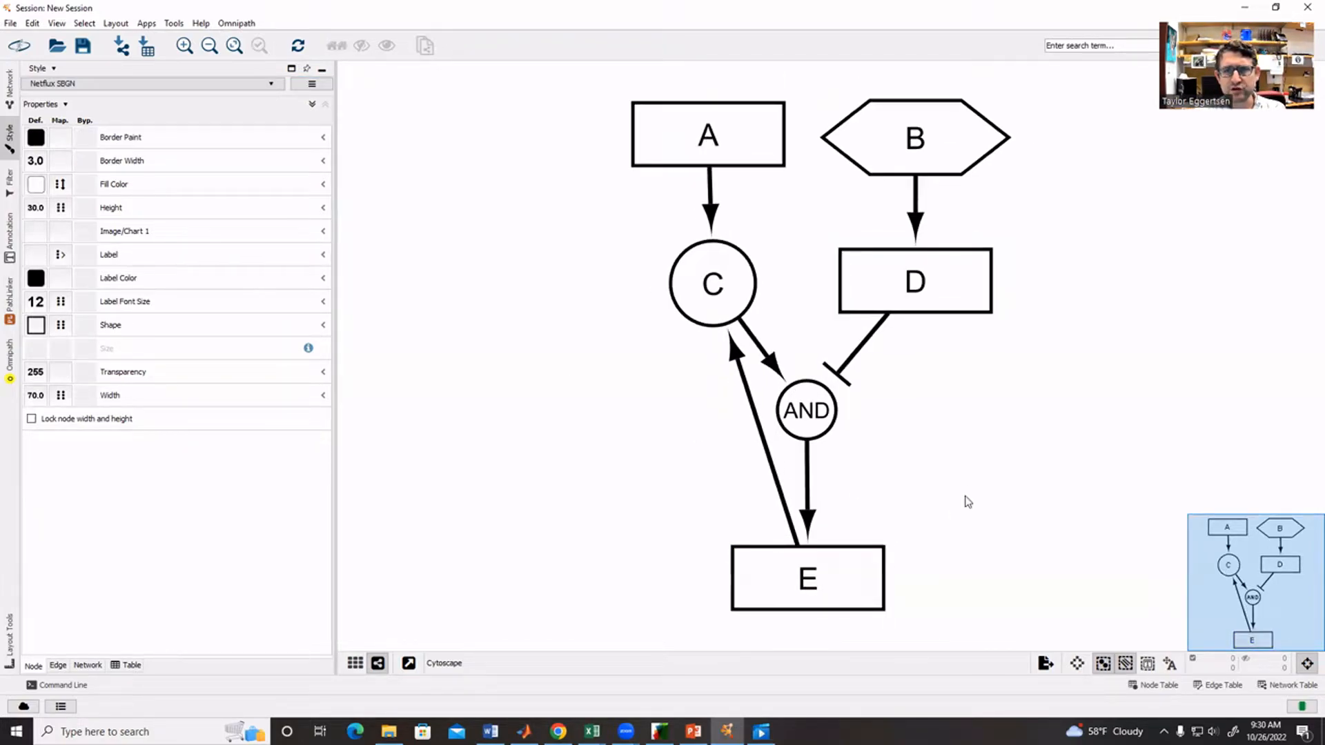